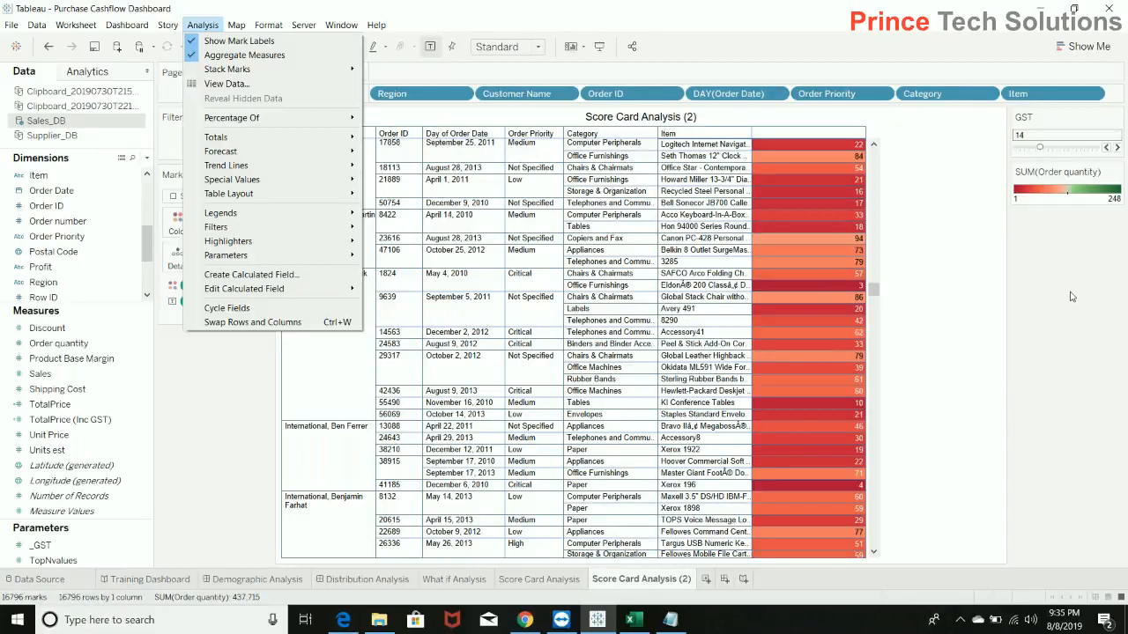
click(1071, 328)
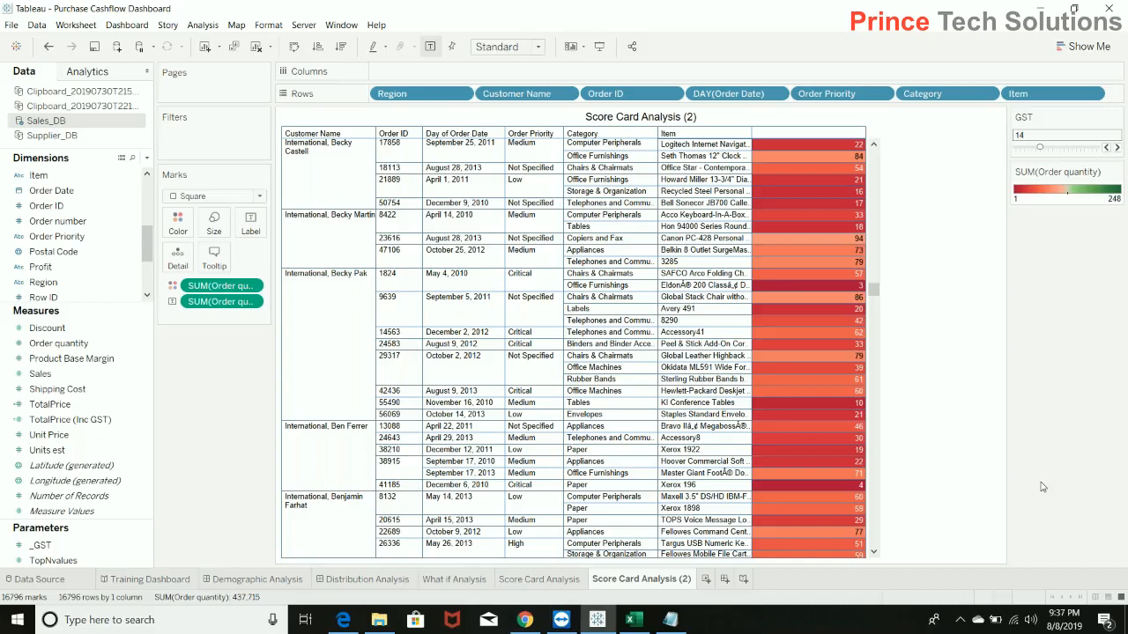
key(XF86AudioLowerVolume)
key(XF86AudioLowerVolume)
key(XF86AudioLowerVolume)
key(XF86AudioLowerVolume)
key(XF86AudioLowerVolume)
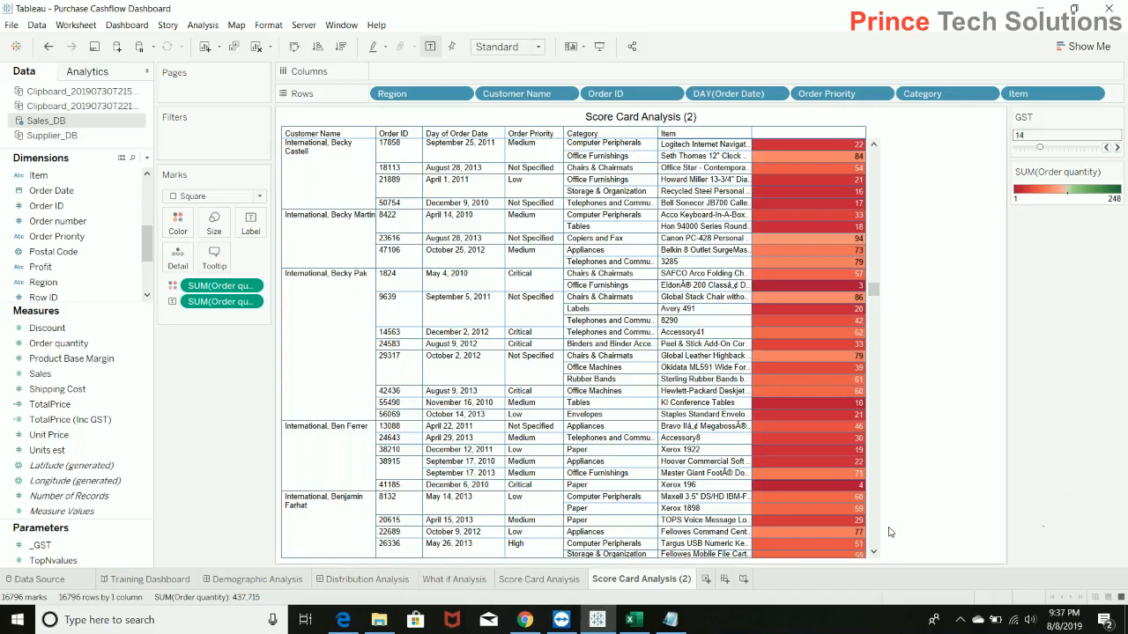
Add a new worksheet and look through the Supplier_DB dimensions, collapsing the TimeStamp hierarchy.
click(705, 580)
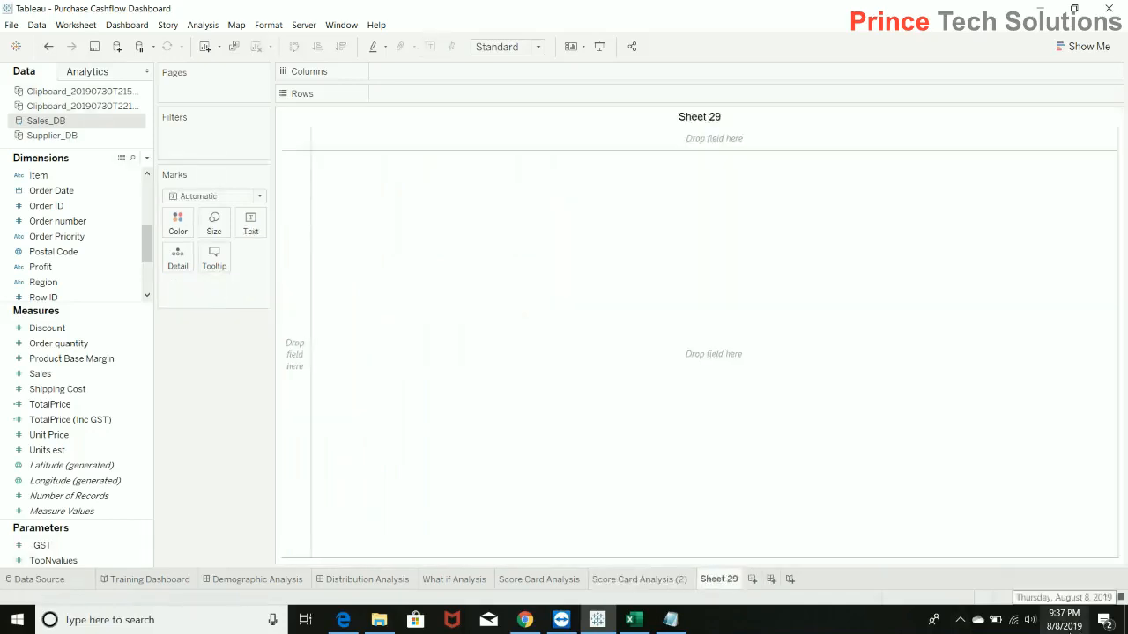
click(64, 138)
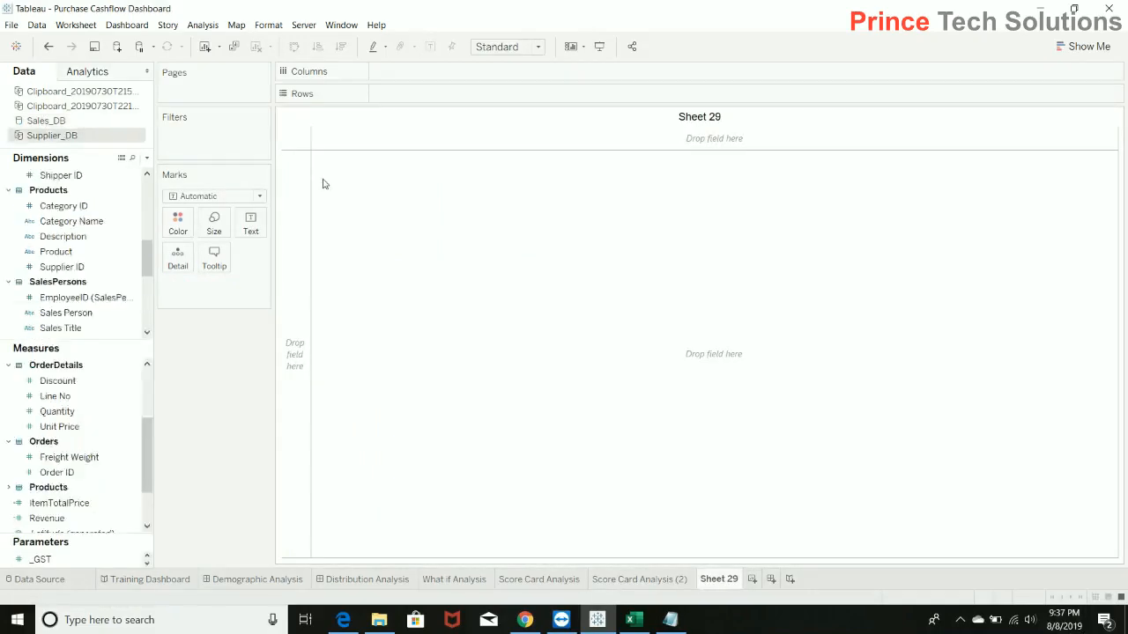
scroll(145, 205, up, 3)
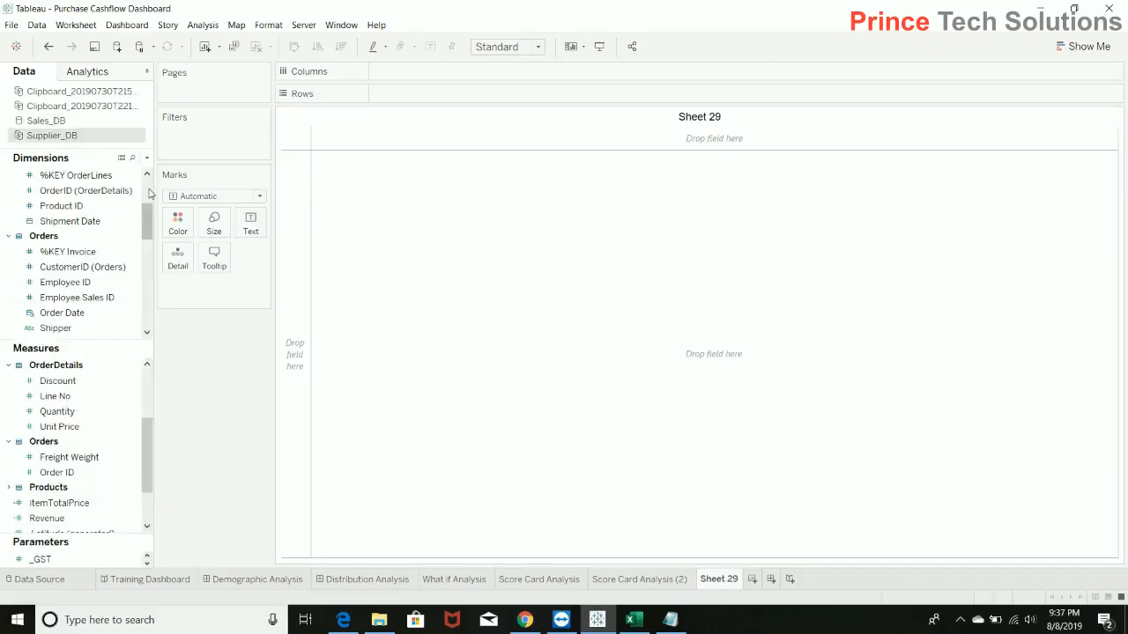
scroll(145, 204, up, 3)
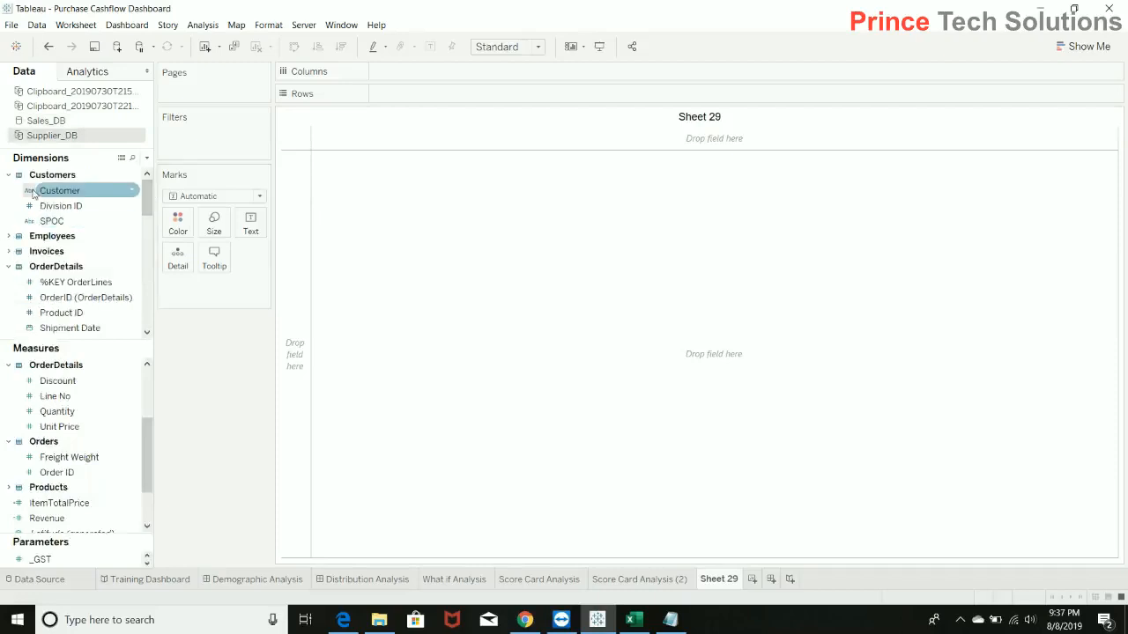
drag(145, 203, 146, 310)
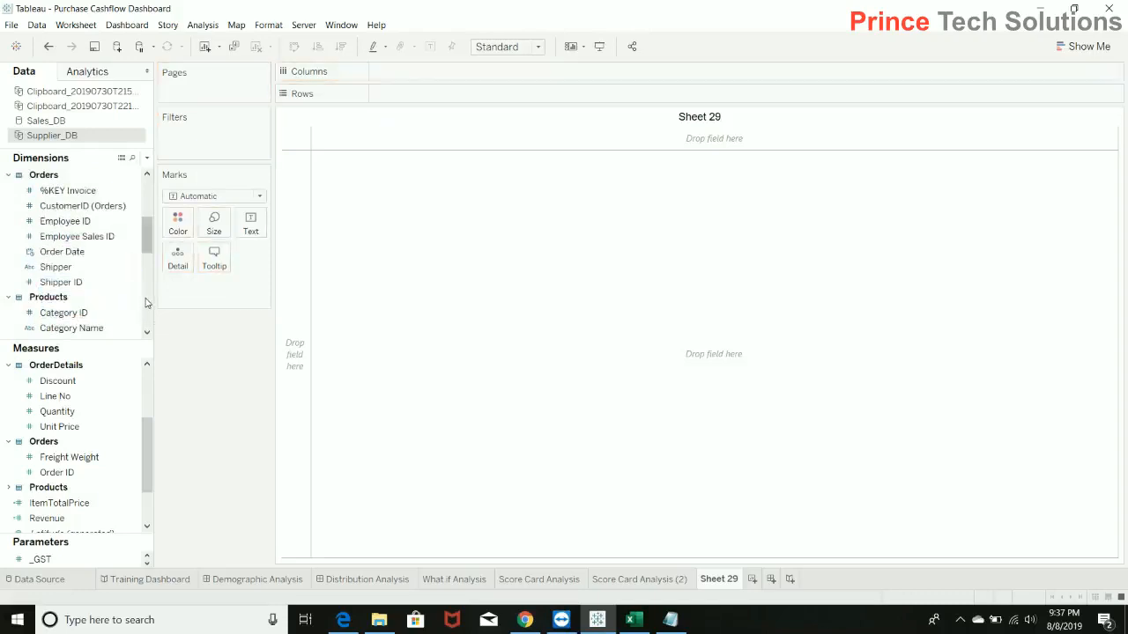
click(146, 299)
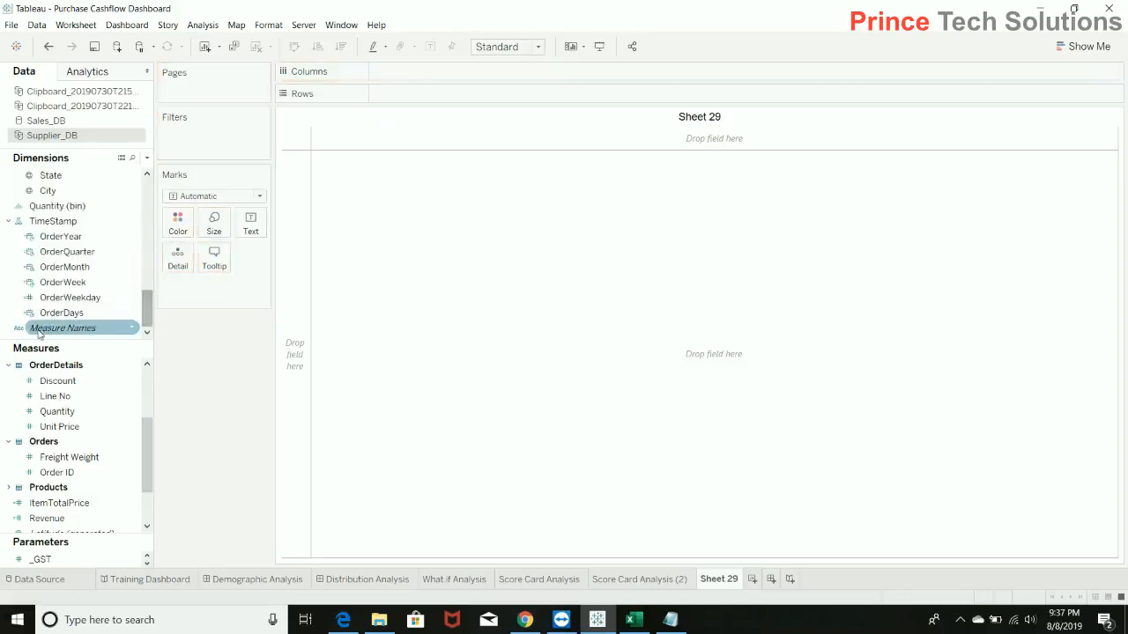
click(10, 222)
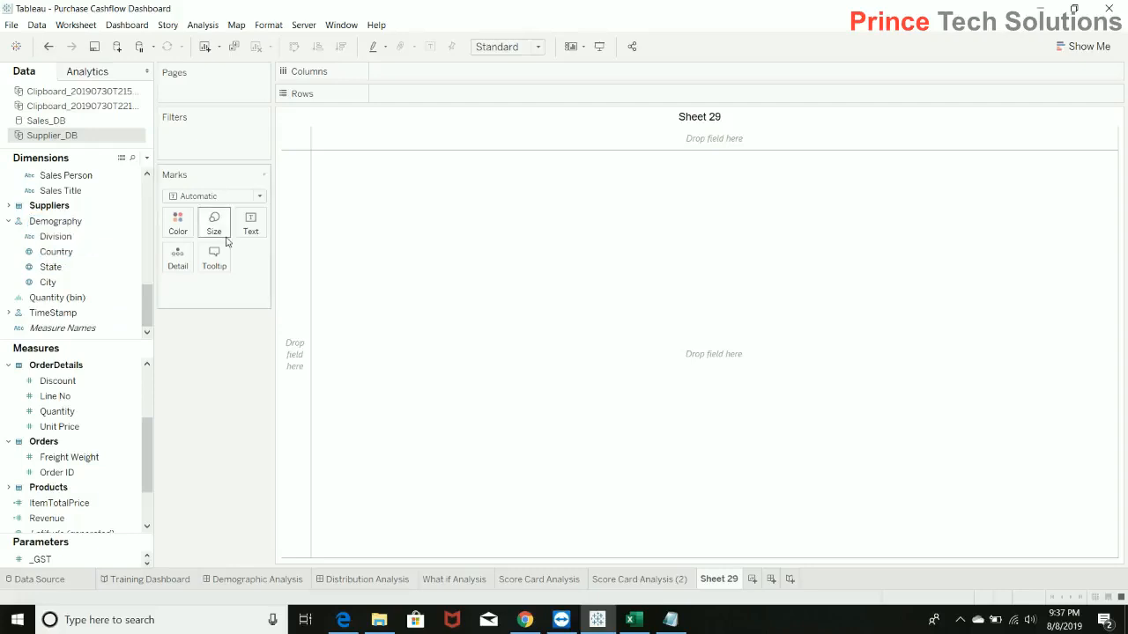
Switch to the Sales_DB data source and add its Country / Region dimension to the empty sheet.
click(54, 120)
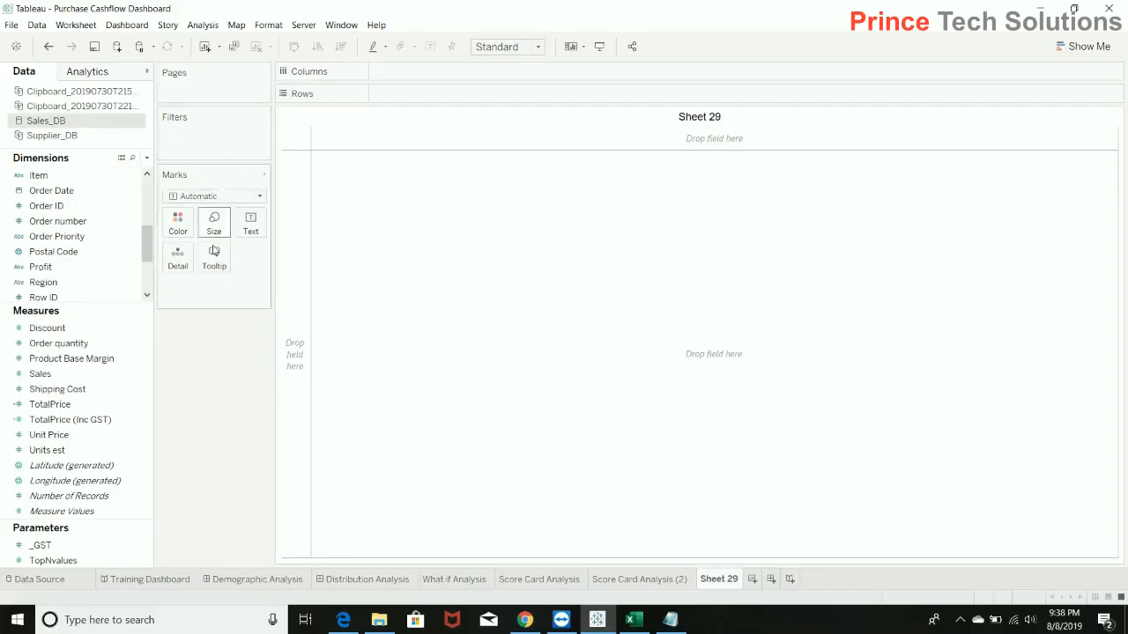
click(137, 238)
drag(152, 243, 143, 224)
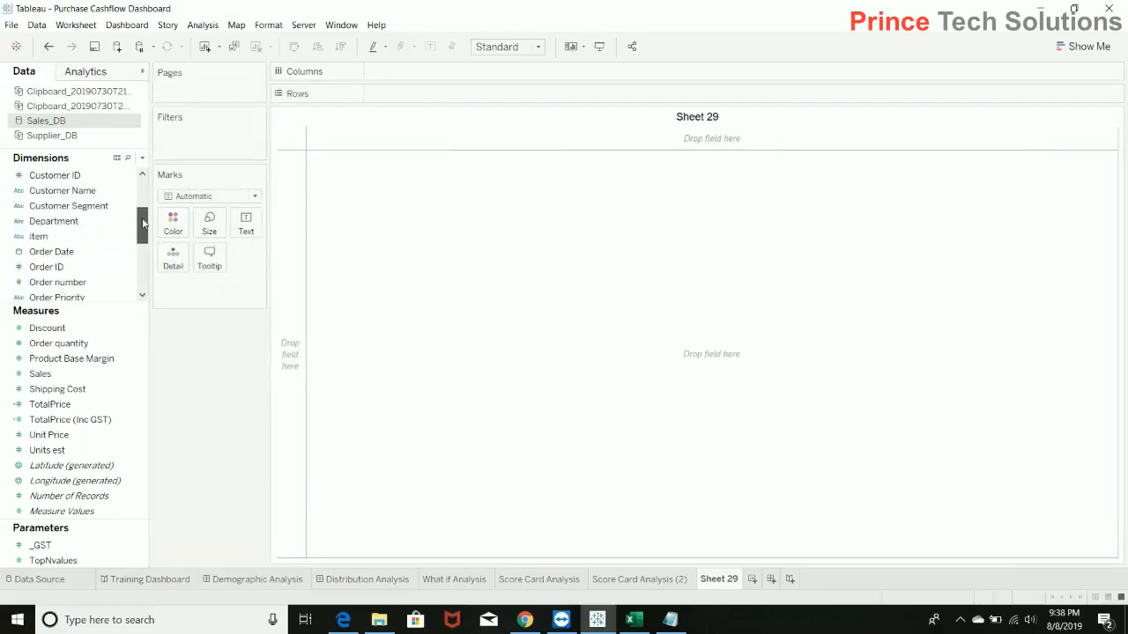
drag(143, 223, 144, 204)
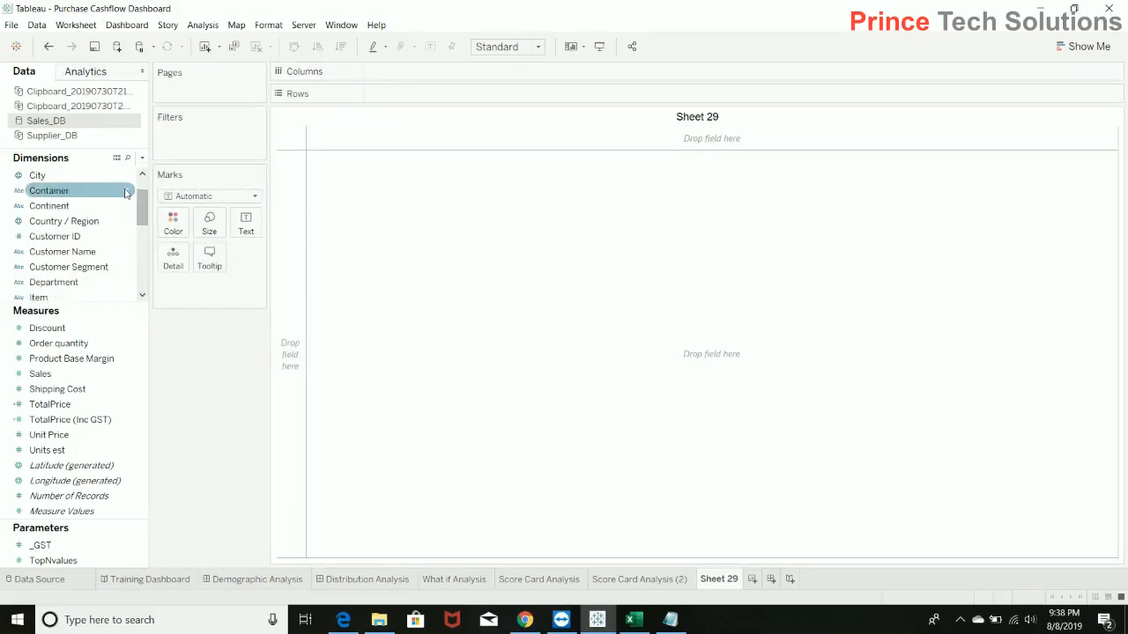
click(61, 227)
double_click(61, 221)
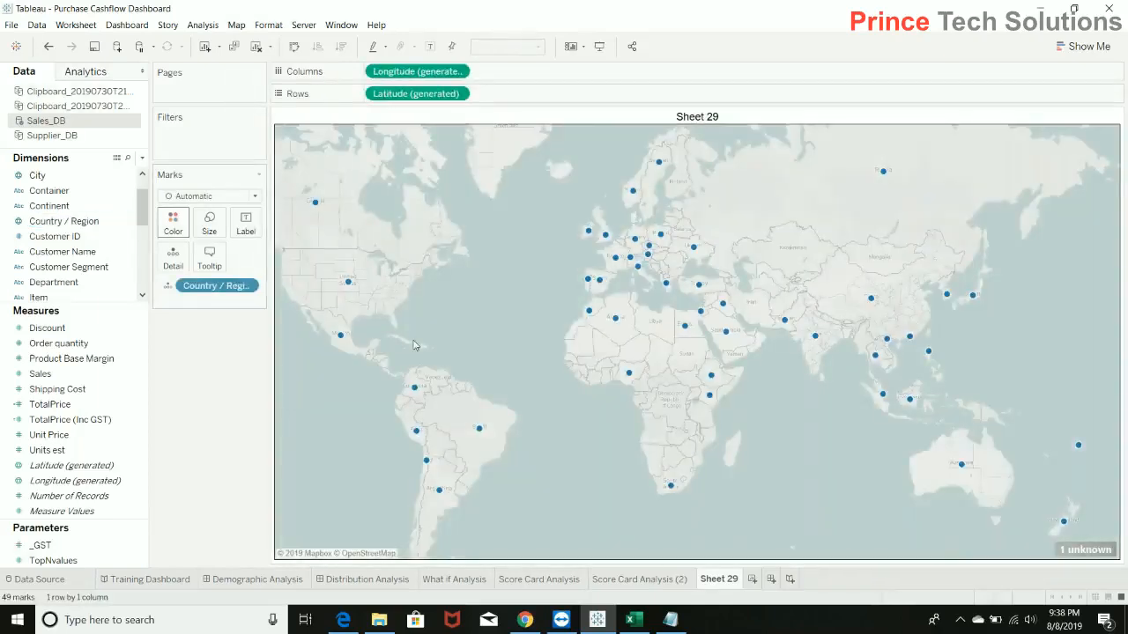
Remove the generated Longitude and Latitude fields from the sheet's columns and rows.
right_click(427, 78)
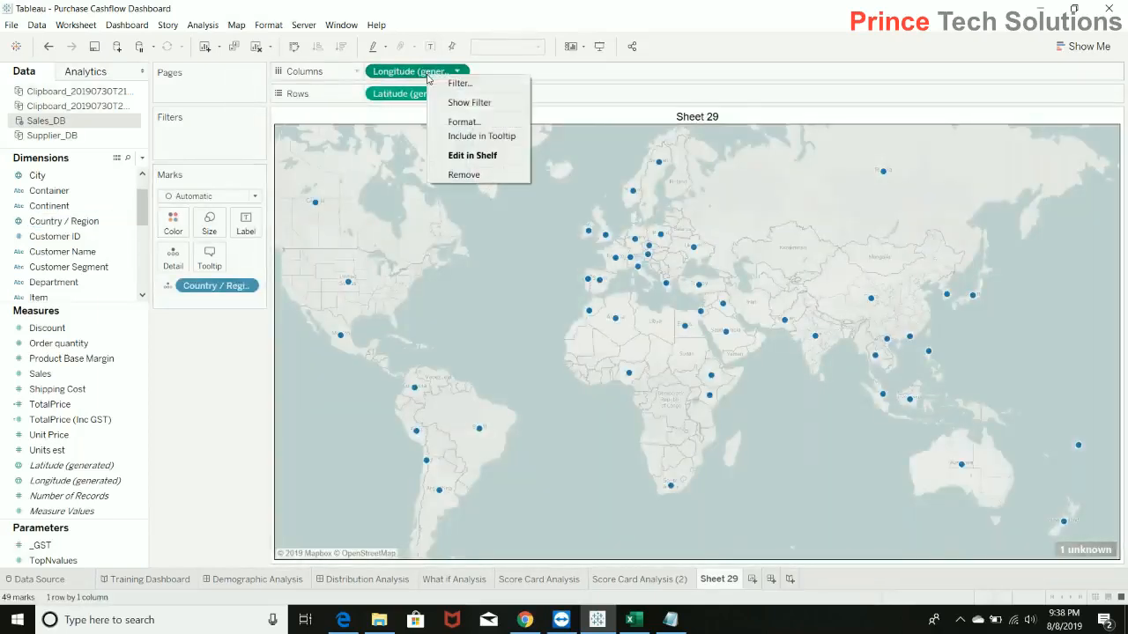
click(467, 175)
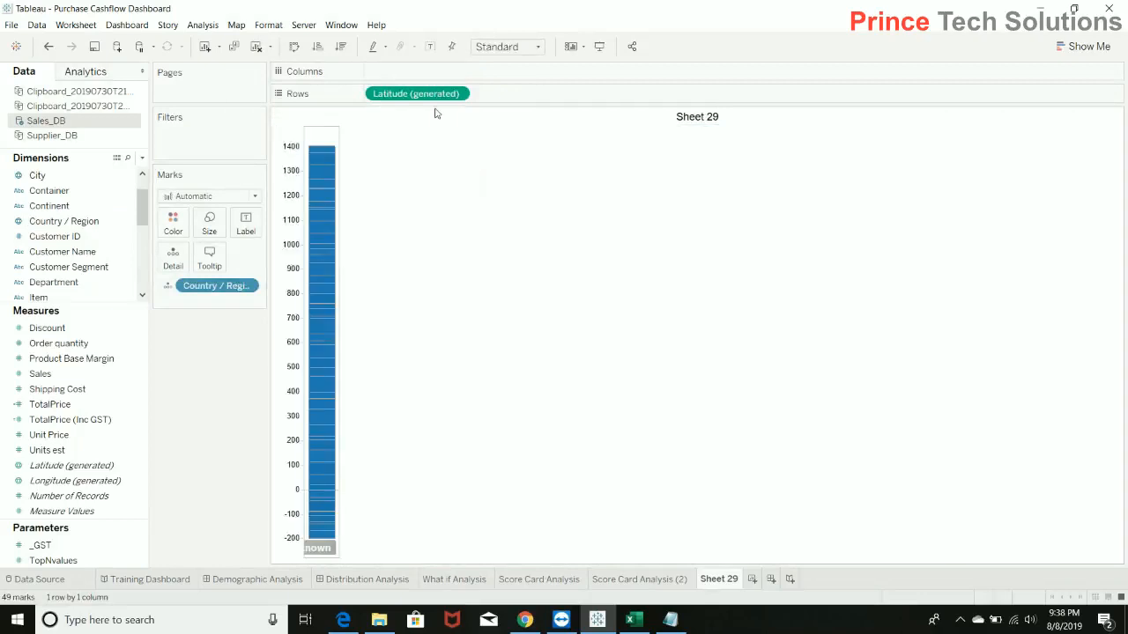
right_click(431, 93)
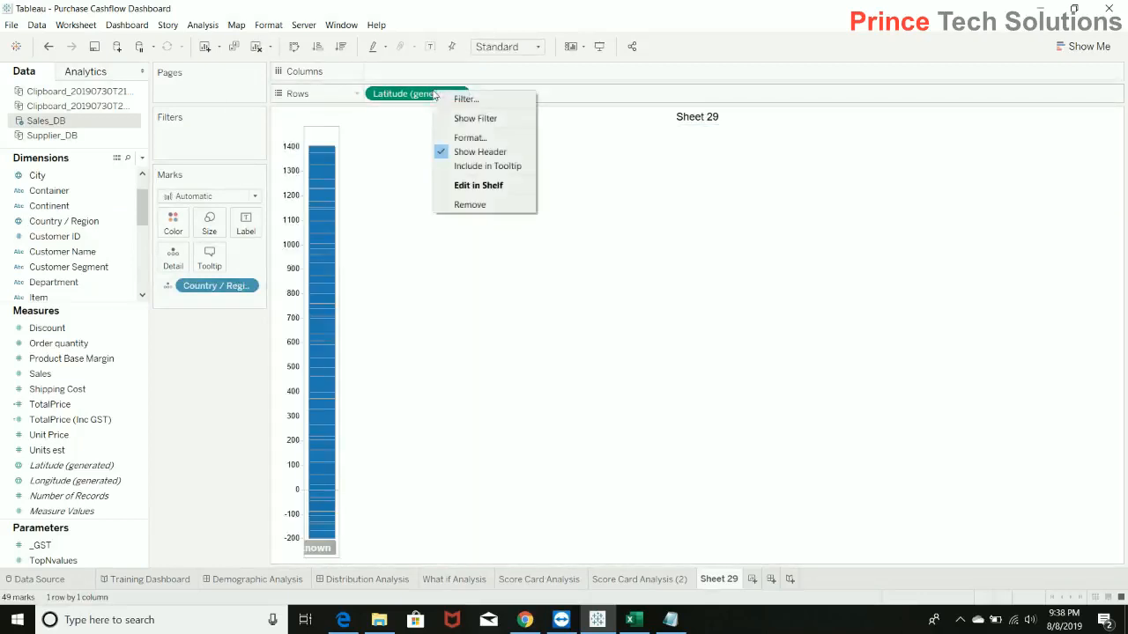
click(489, 205)
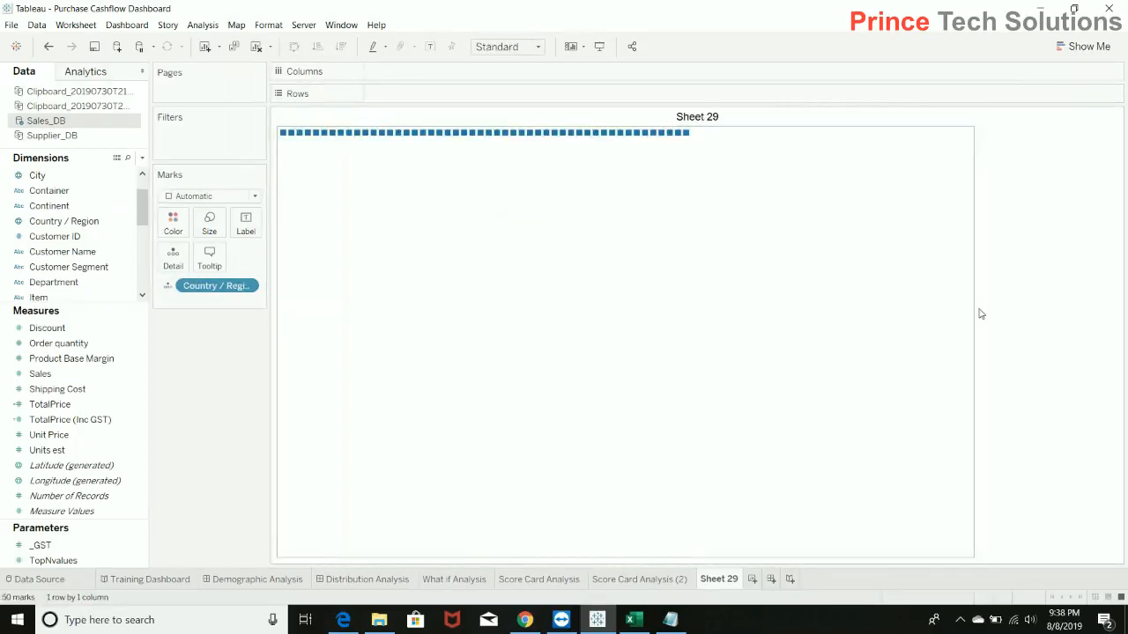
Set the mark type to Text and convert the view to a text table listing the countries in rows.
click(218, 198)
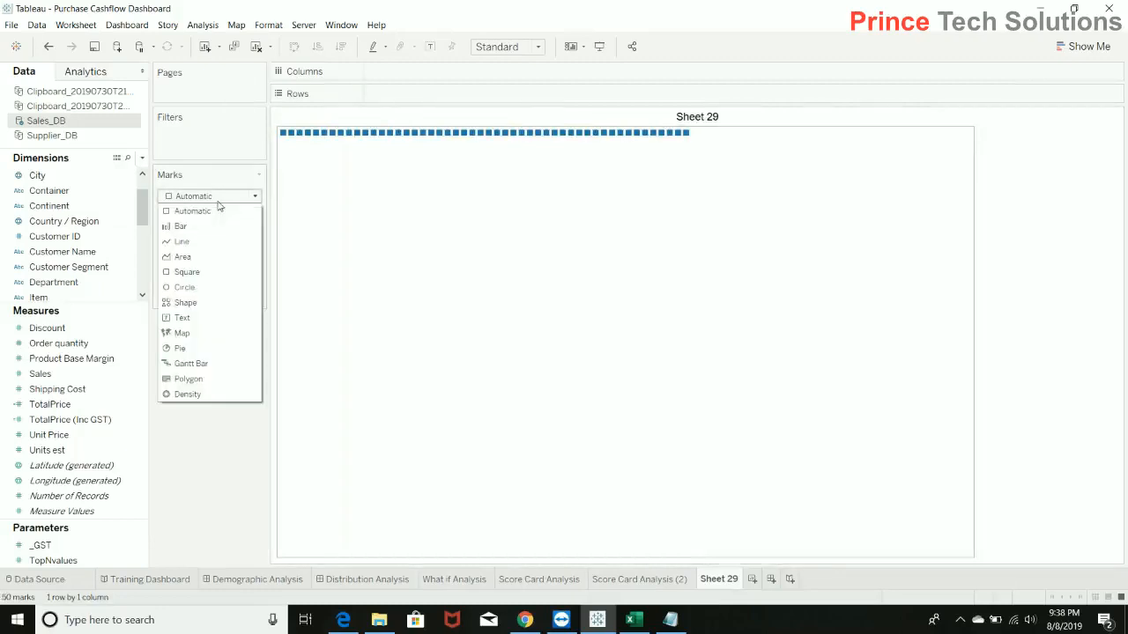
click(181, 318)
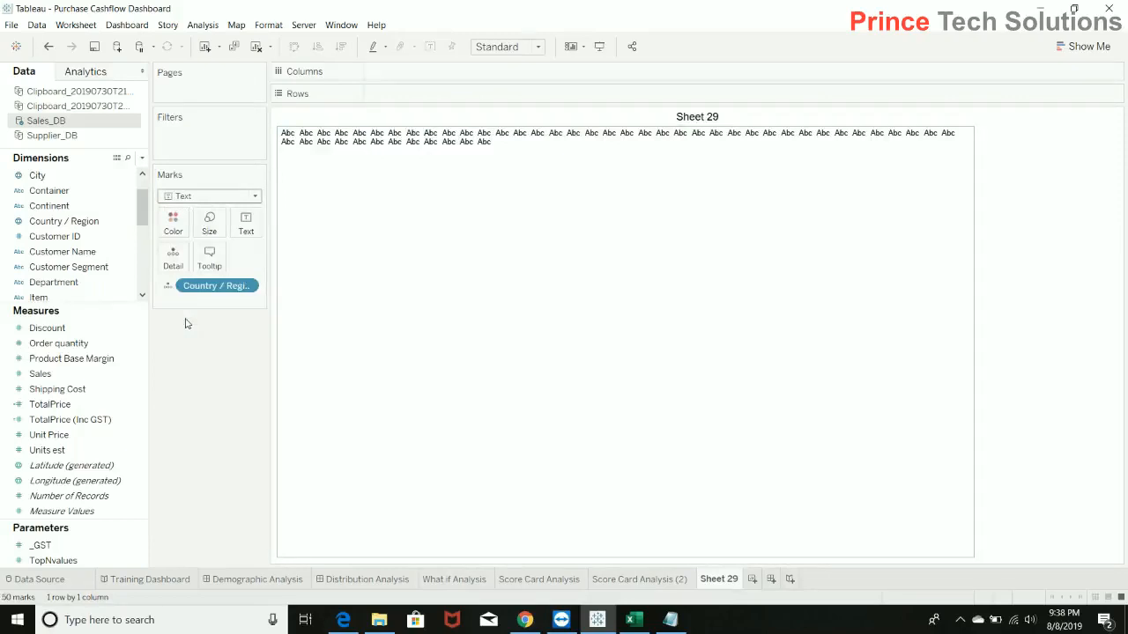
click(1085, 47)
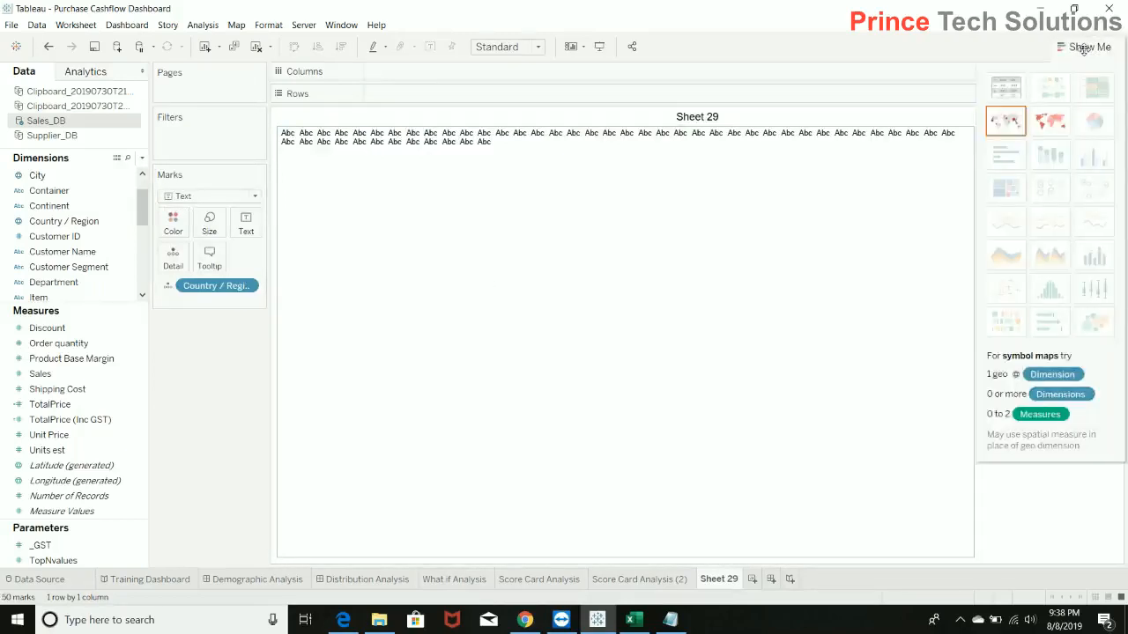
click(1006, 88)
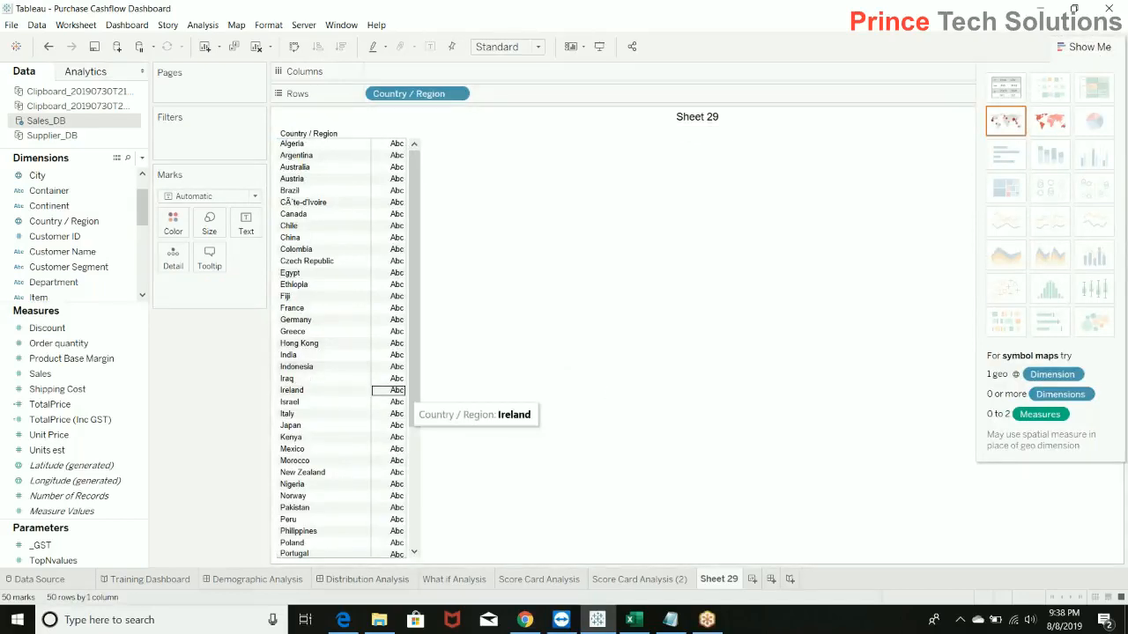
drag(412, 303, 418, 148)
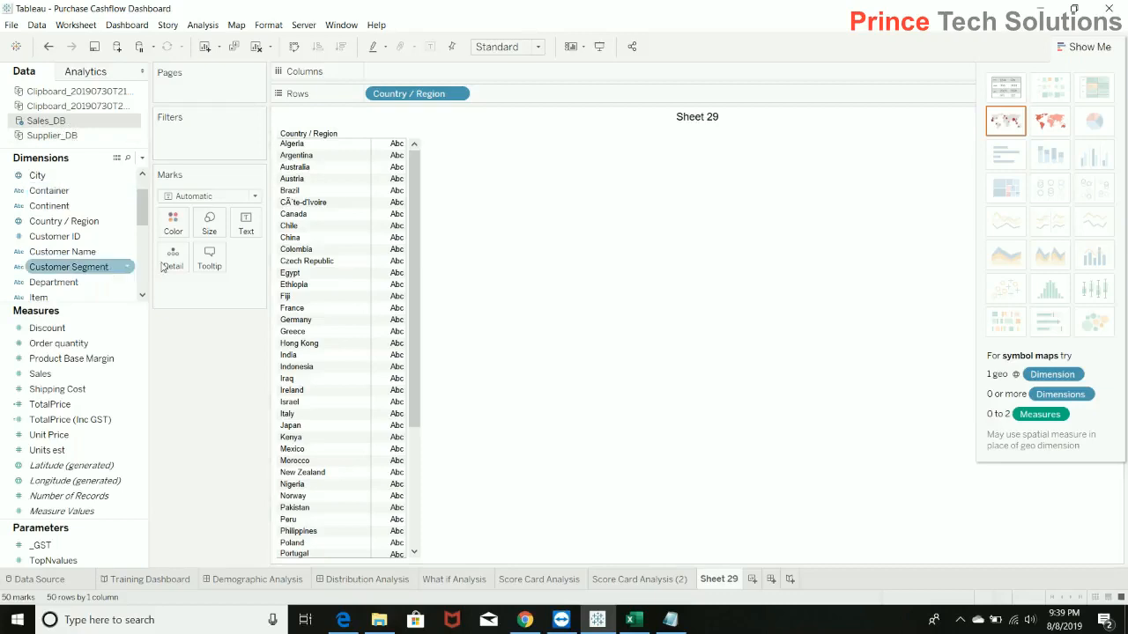
Rename the Country / Region dimension of Sales_DB as Country.
click(51, 225)
right_click(51, 225)
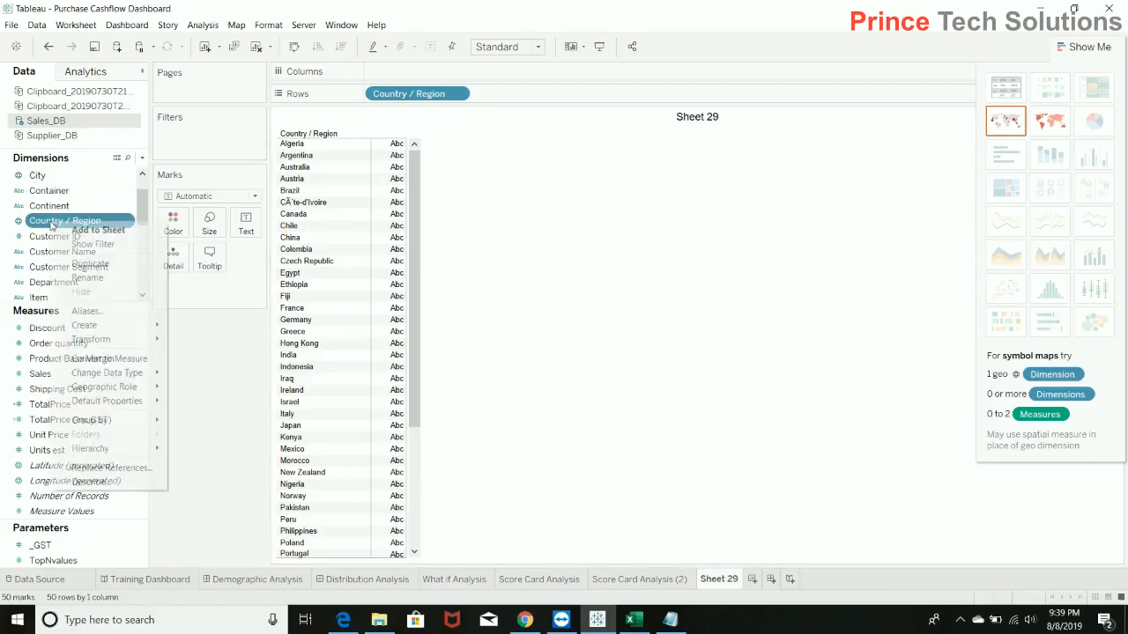
click(88, 277)
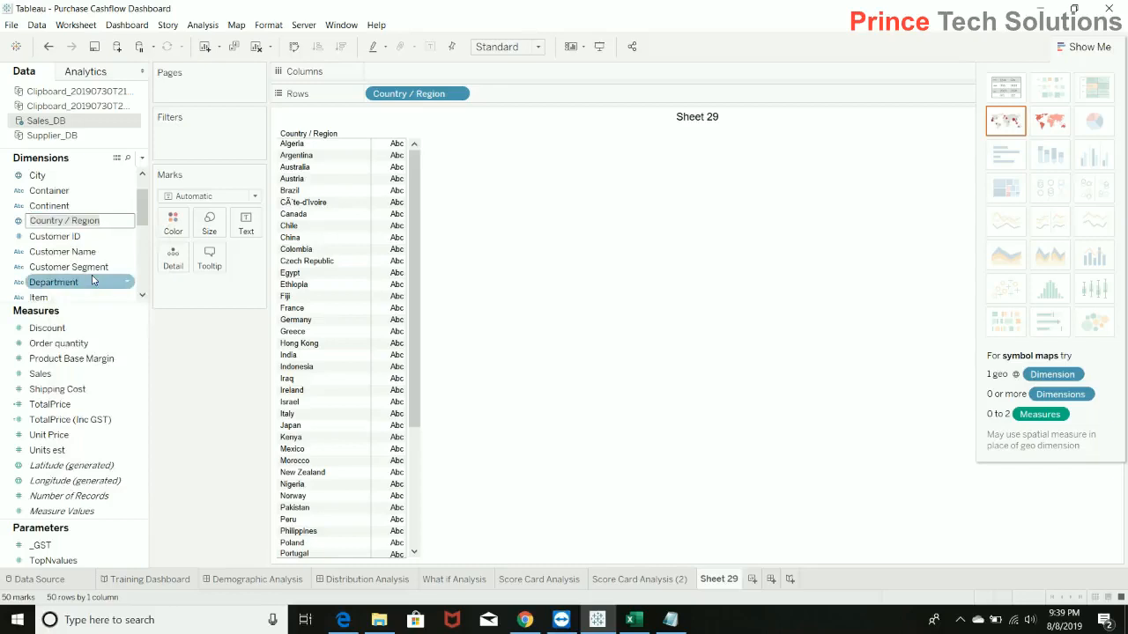
key(BackSpace)
key(BackSpace)
key(BackSpace)
key(BackSpace)
key(BackSpace)
key(BackSpace)
key(BackSpace)
key(BackSpace)
key(BackSpace)
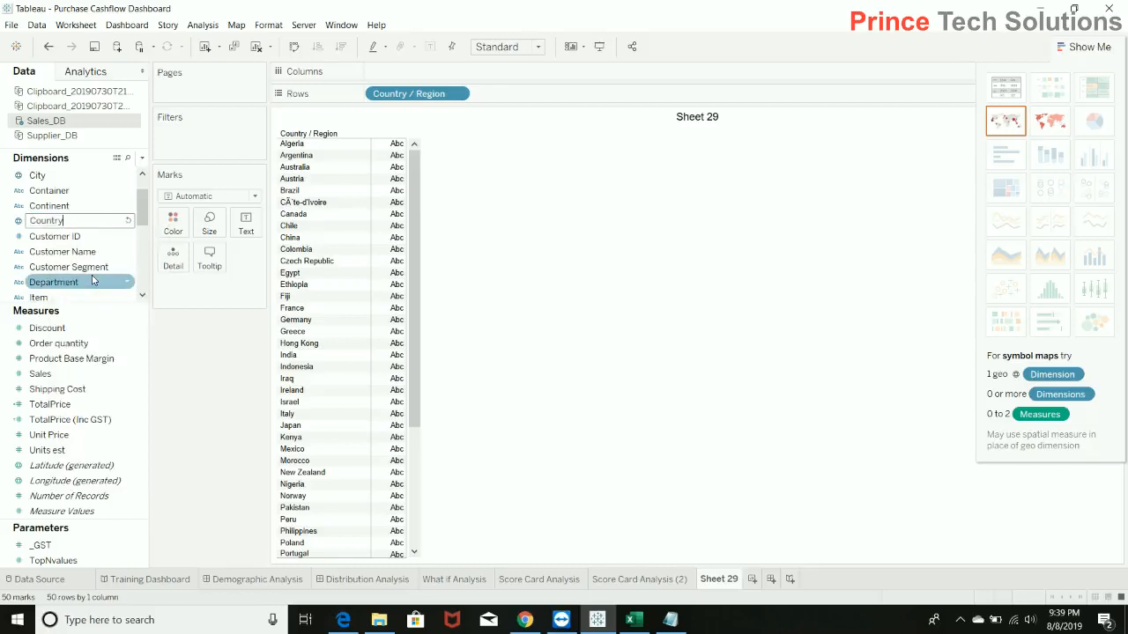
key(Return)
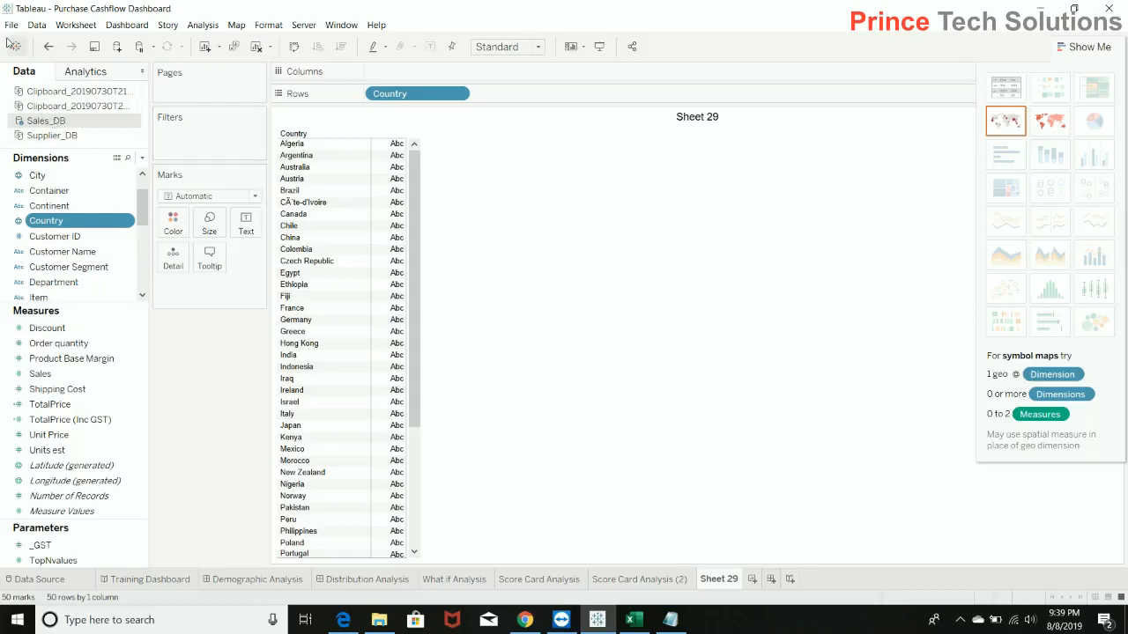
Open the data source relationships with Sales_DB as the primary source and Supplier_DB as the secondary source.
click(38, 26)
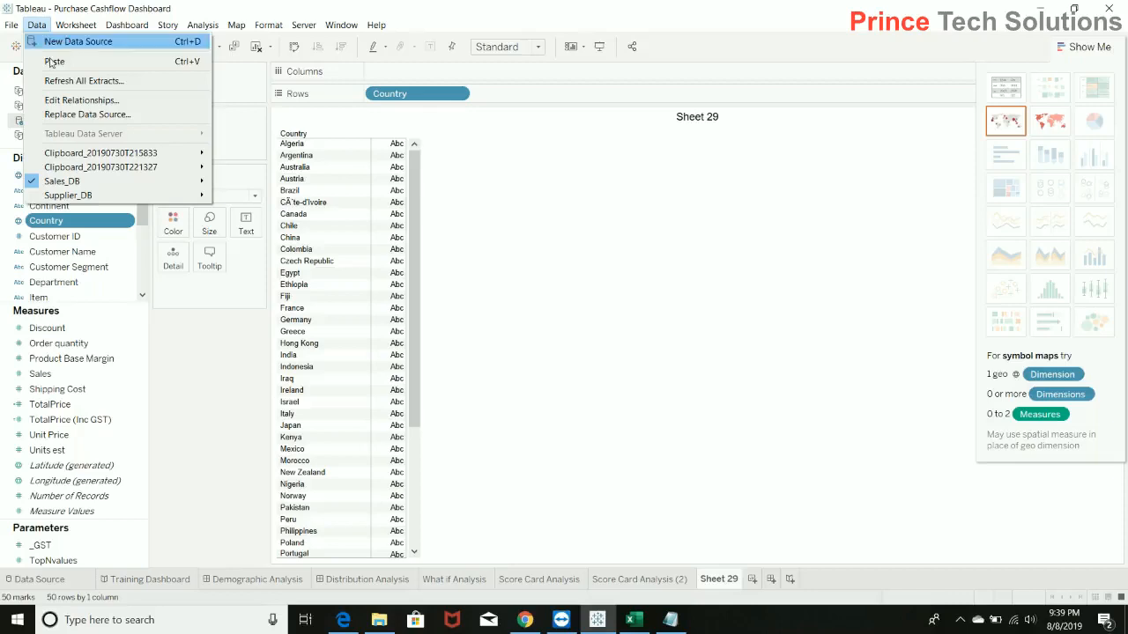
click(97, 99)
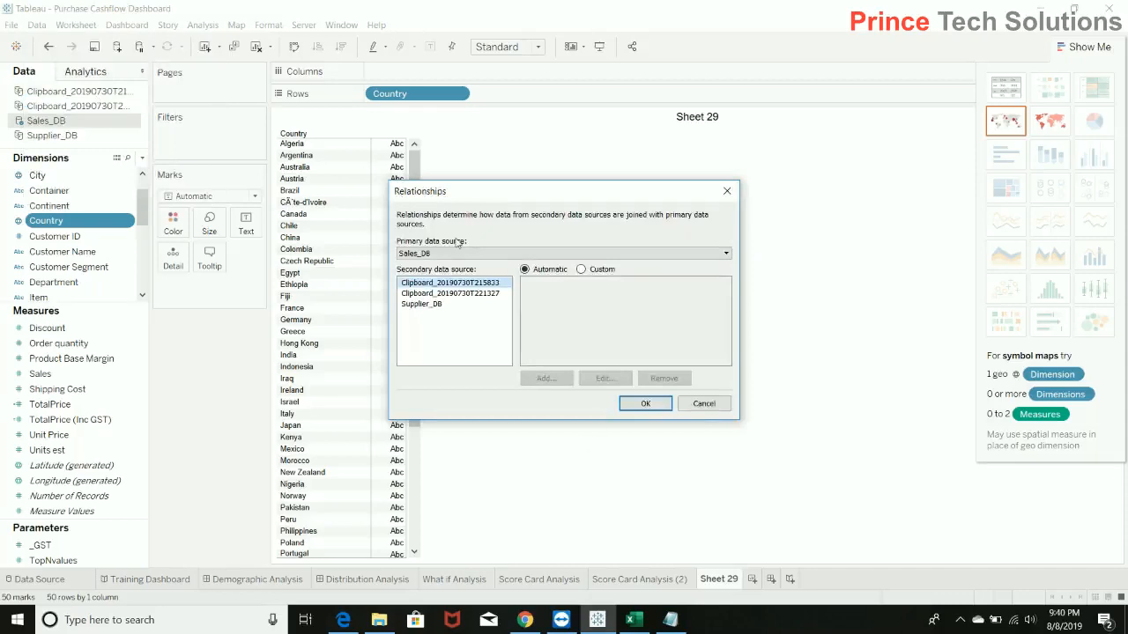
drag(604, 202, 725, 225)
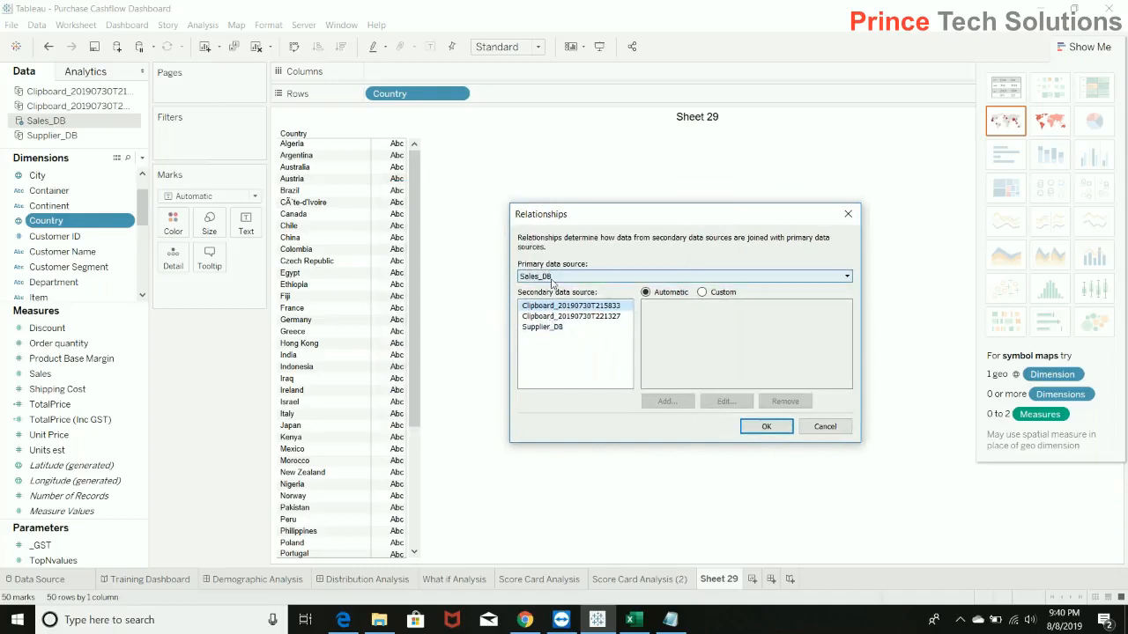
click(605, 279)
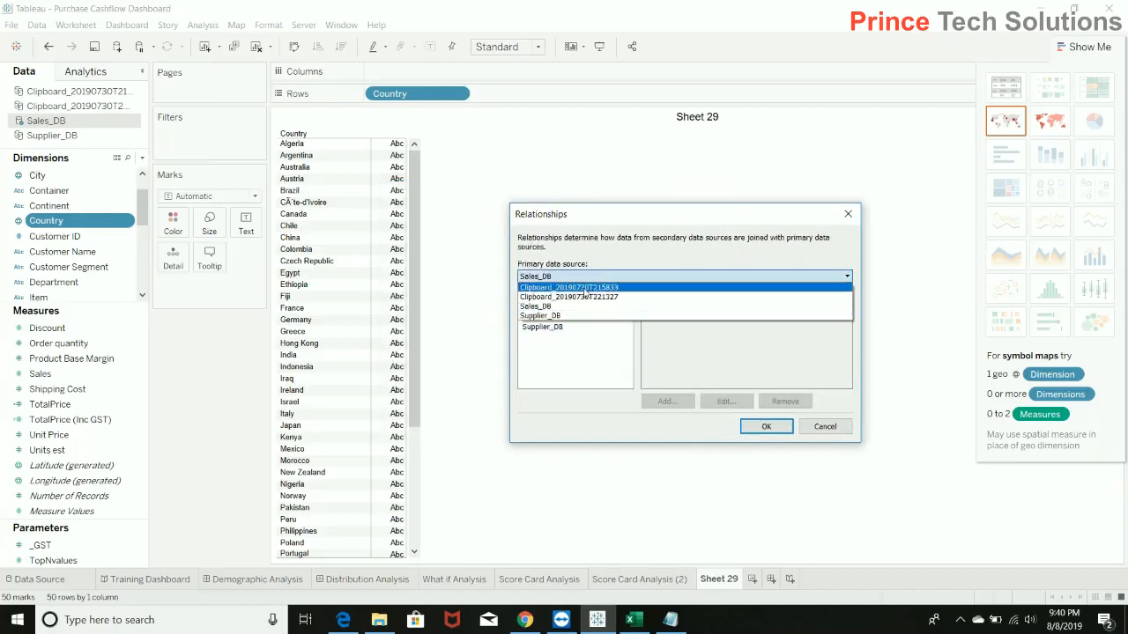
click(558, 305)
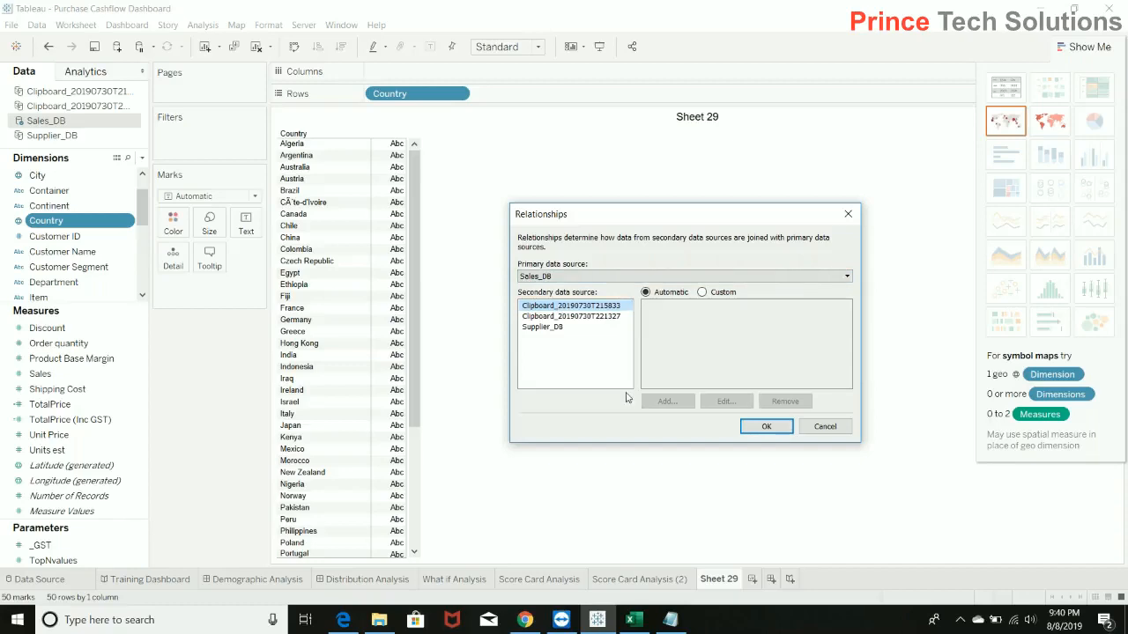
click(553, 327)
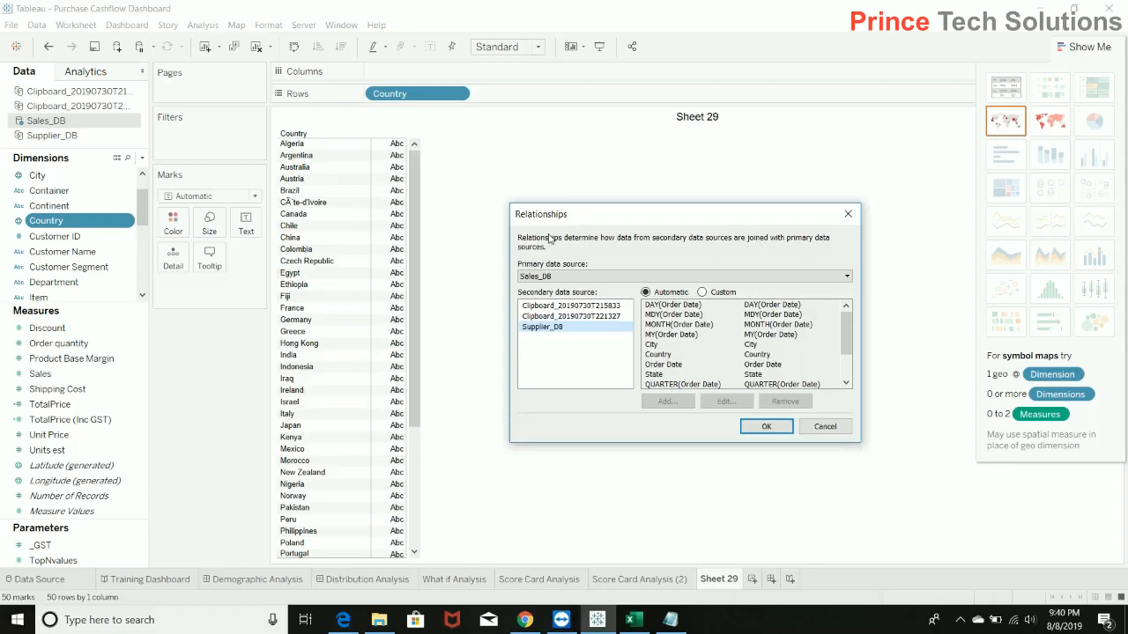
Examine the automatically matched fields between Sales_DB and Supplier_DB, including the Order Date mapping and the custom relationship option.
drag(650, 216, 636, 212)
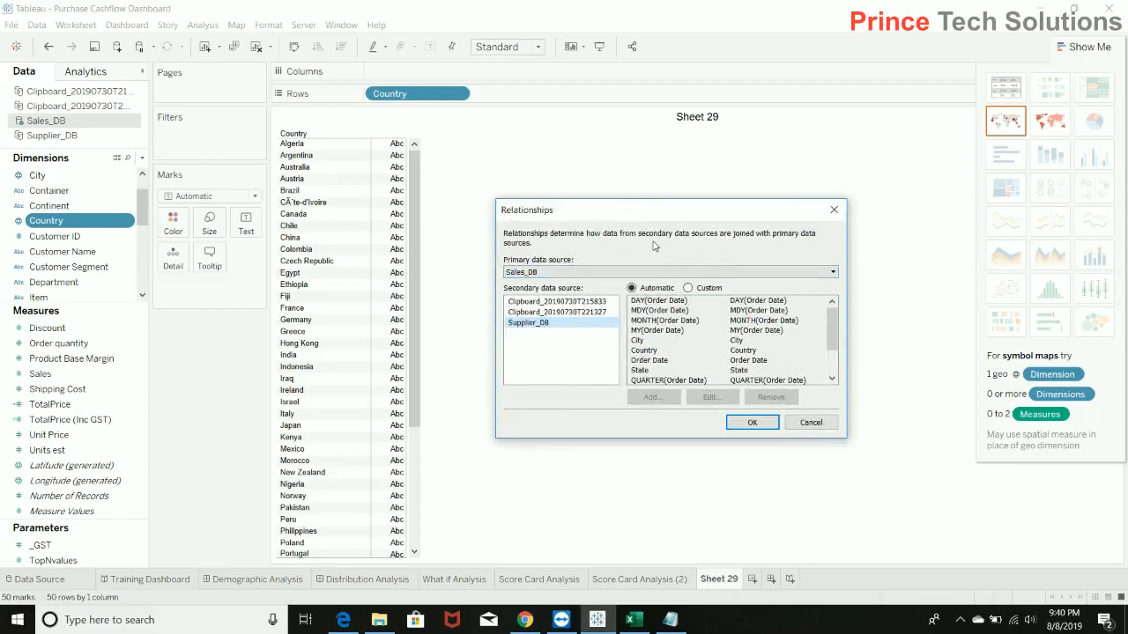
click(522, 326)
scroll(834, 322, down, 1)
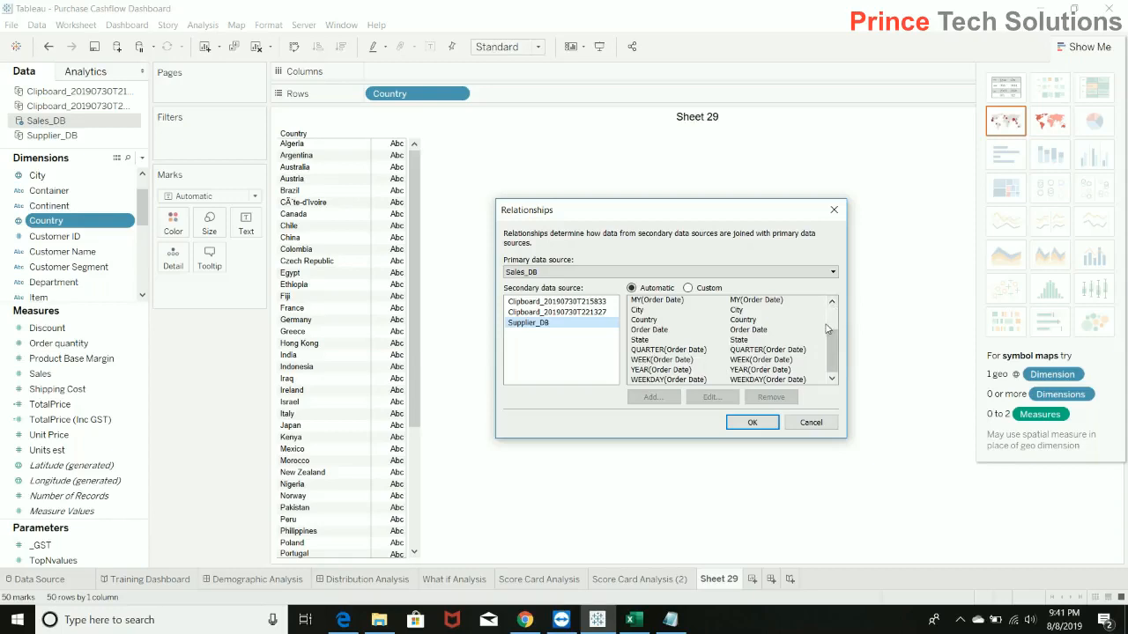
scroll(835, 323, up, 1)
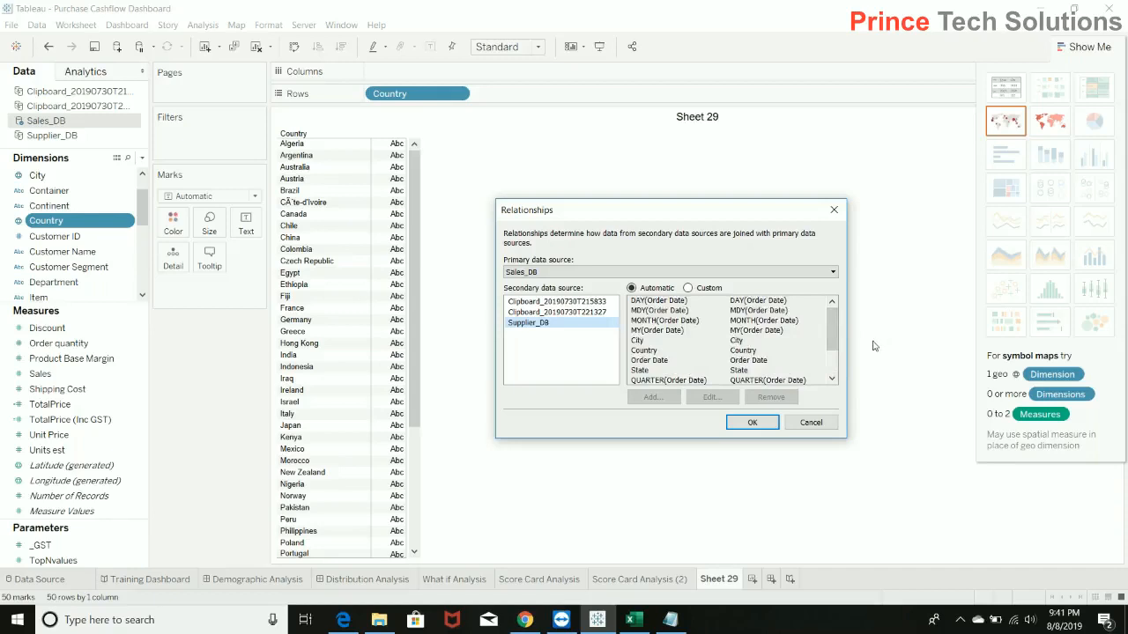
double_click(659, 361)
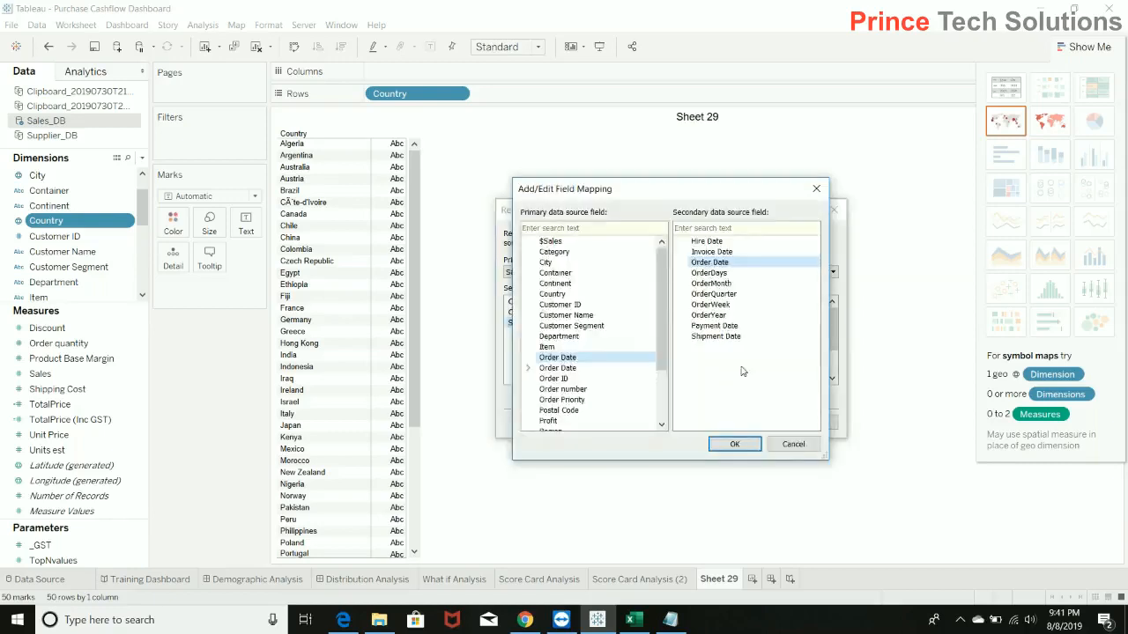
click(791, 447)
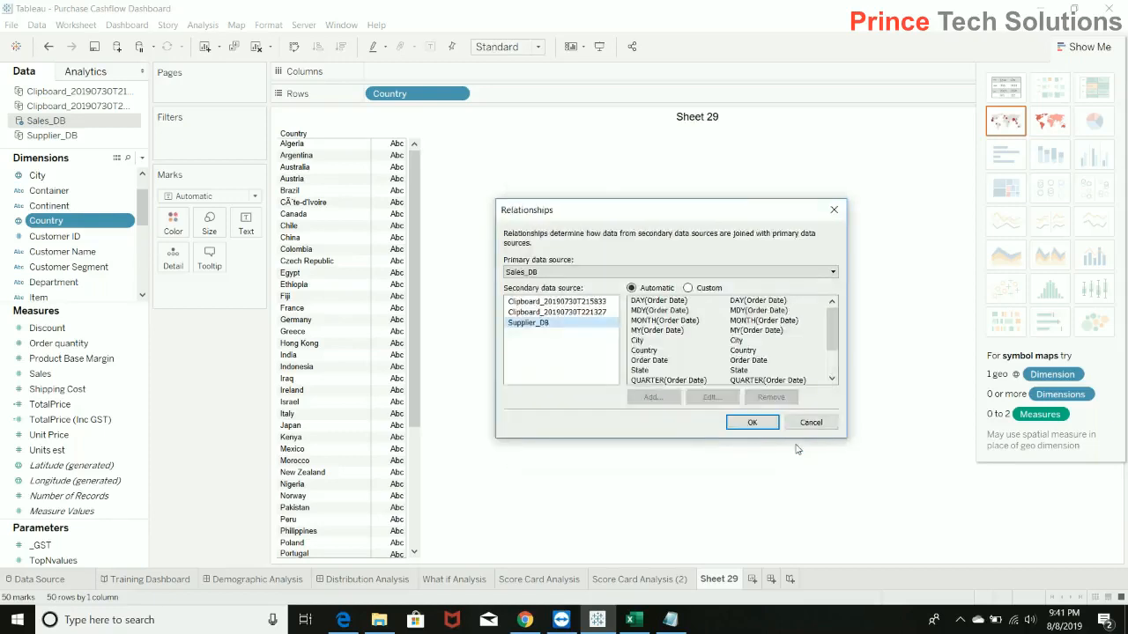
click(688, 288)
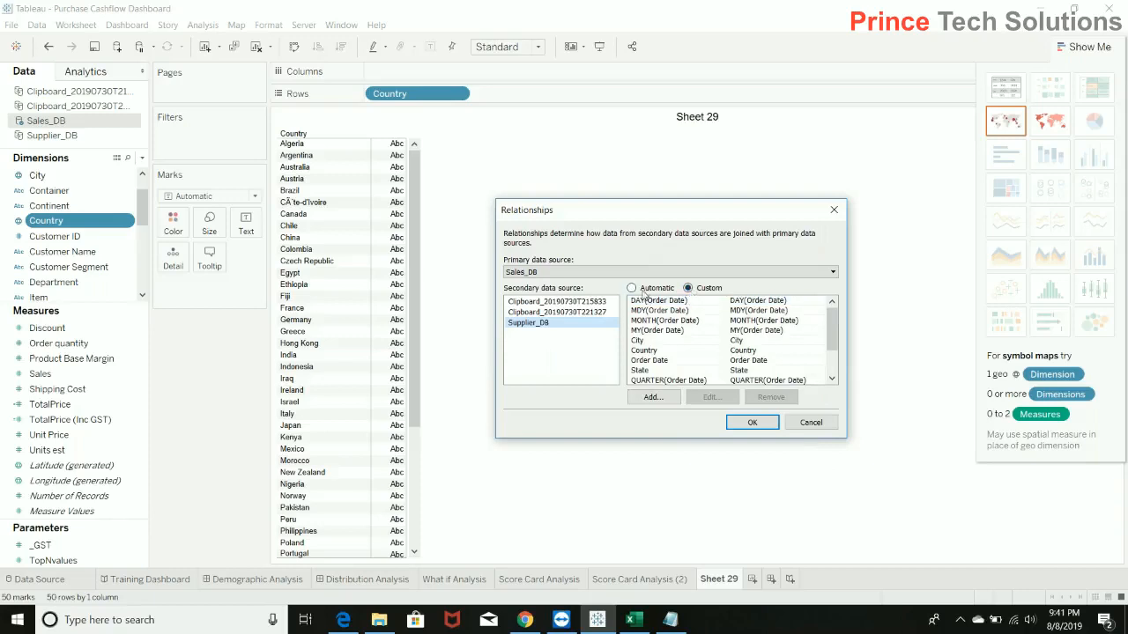
click(631, 288)
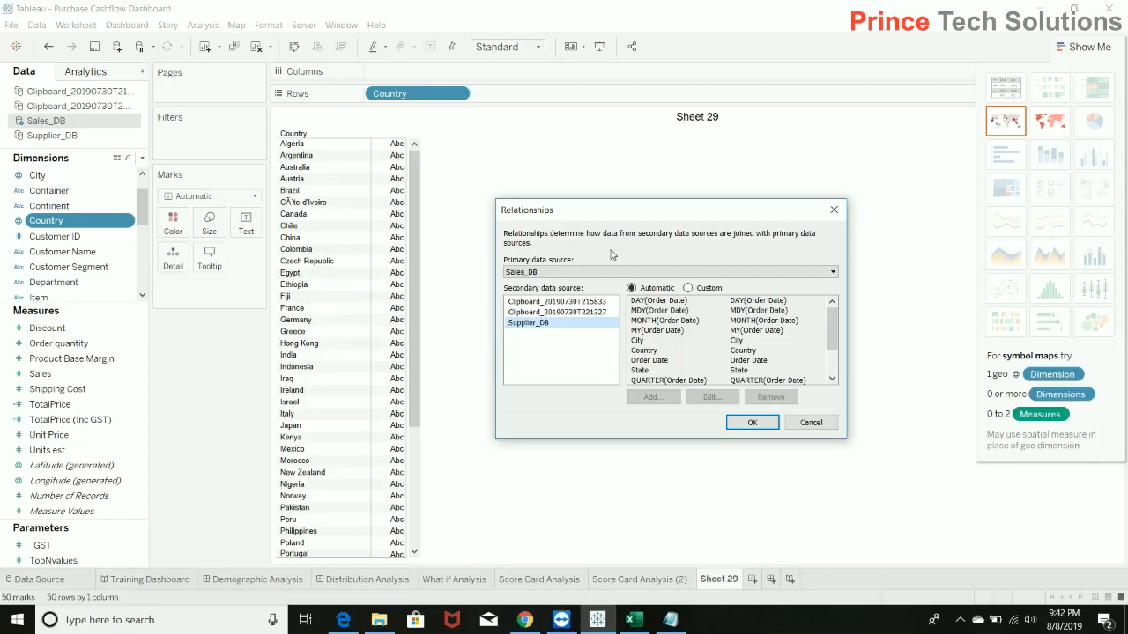
Switch to custom relationships and remove the DAY, MDY, MONTH and MY mappings of Order Date.
click(688, 288)
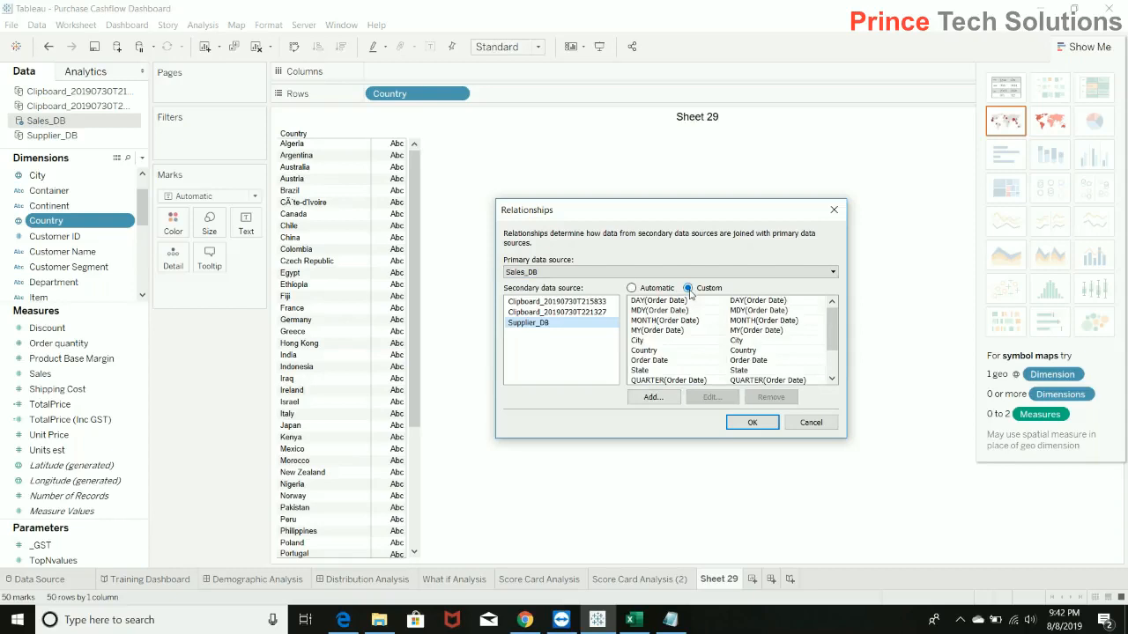
click(801, 302)
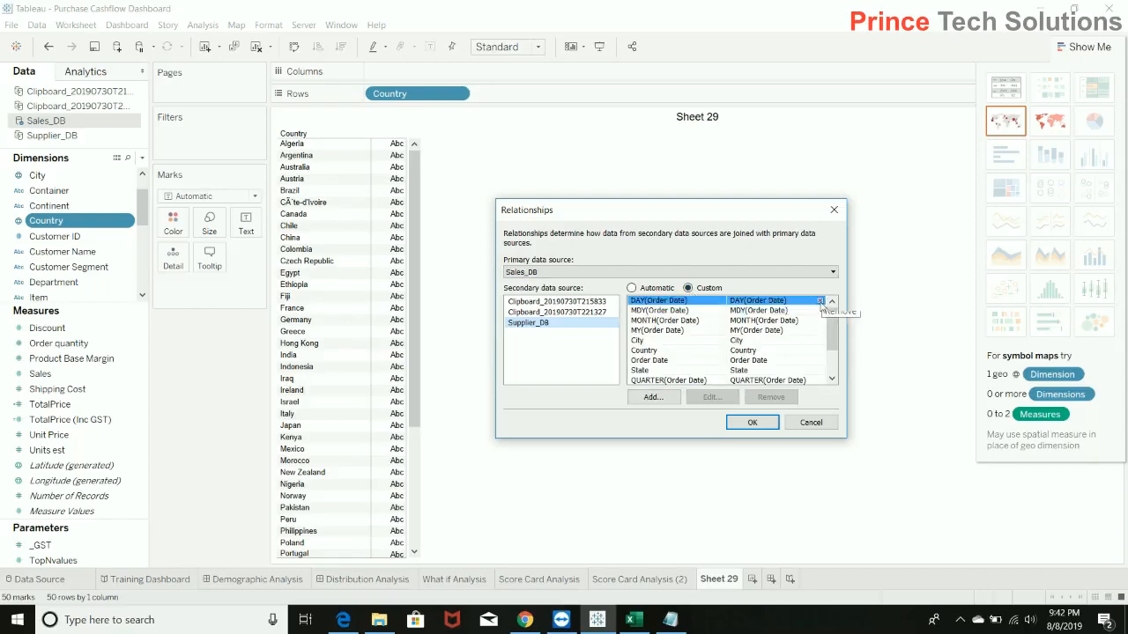
click(824, 302)
click(823, 302)
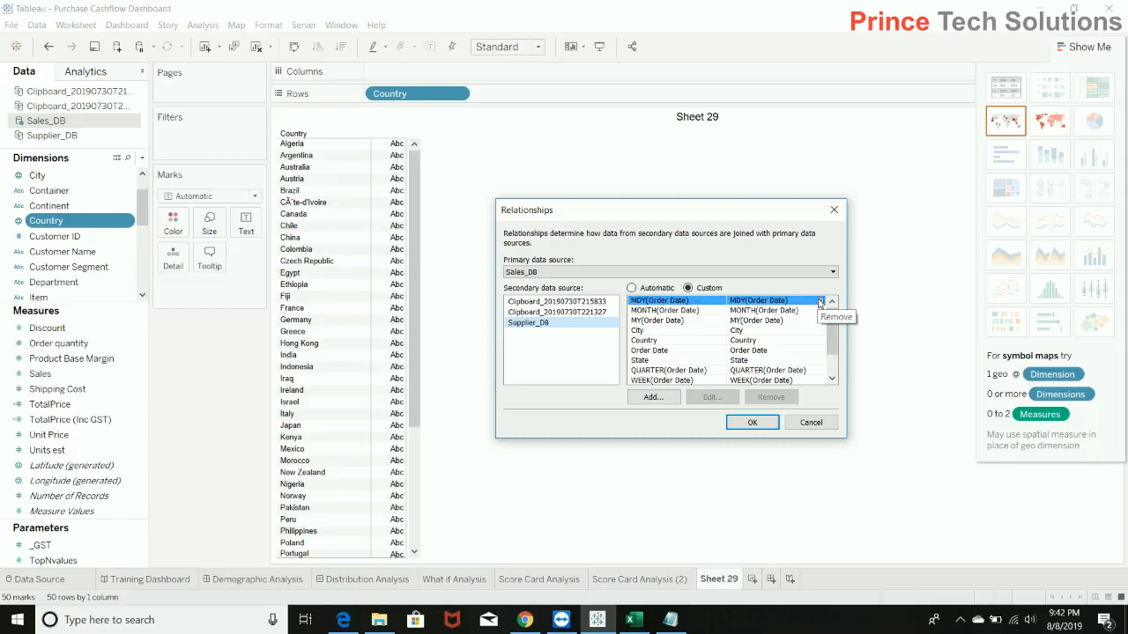
click(821, 303)
mouse_move(822, 303)
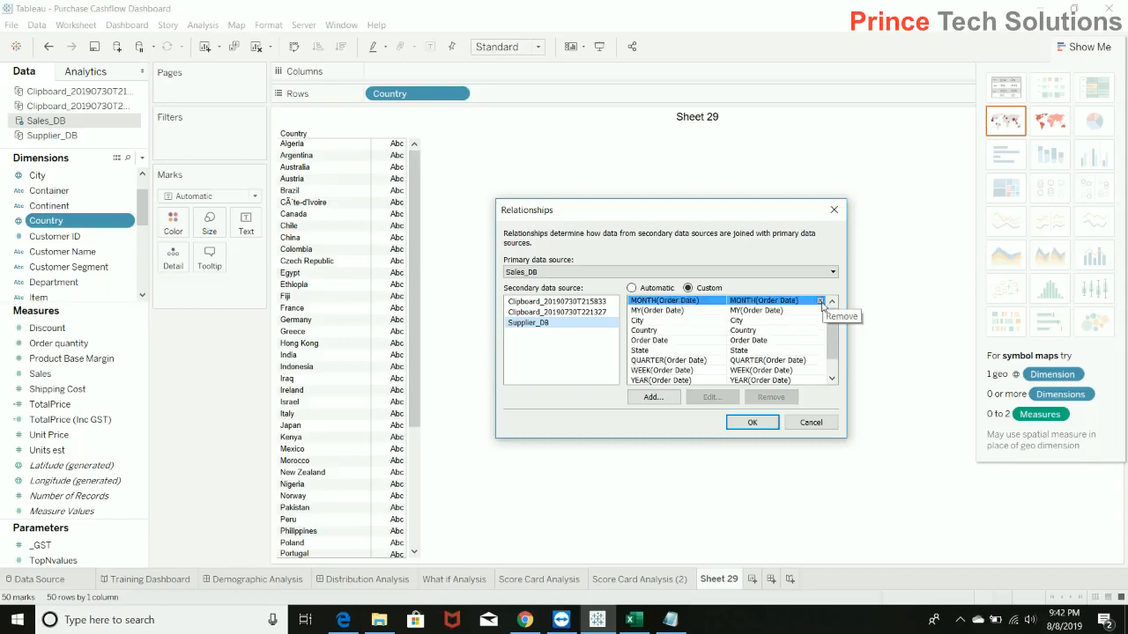
click(821, 302)
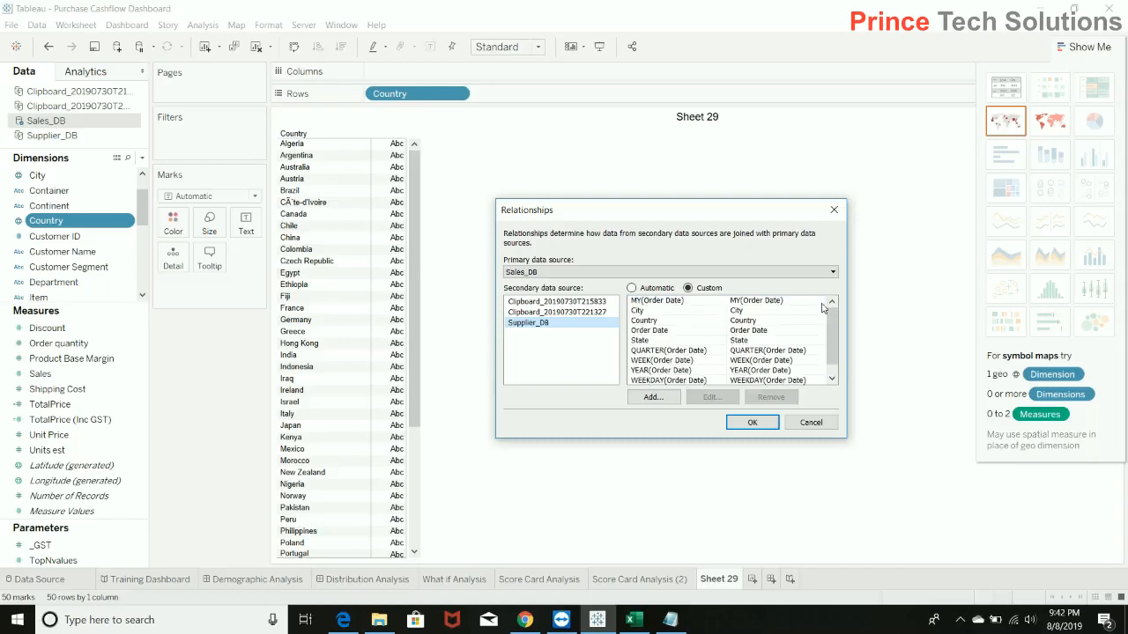
click(820, 304)
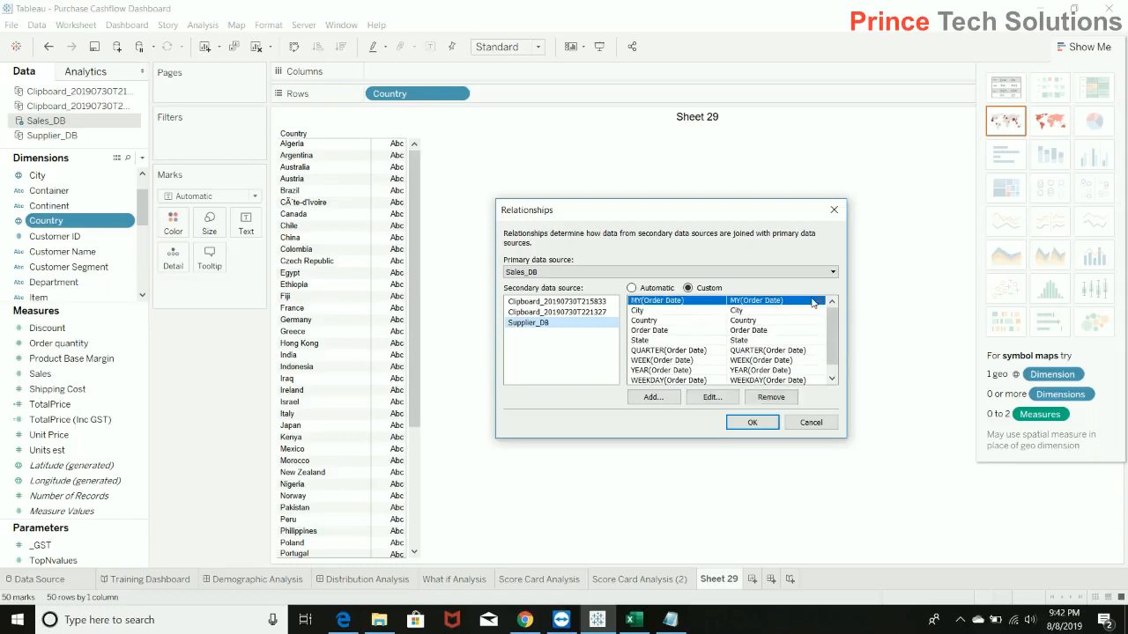
click(821, 302)
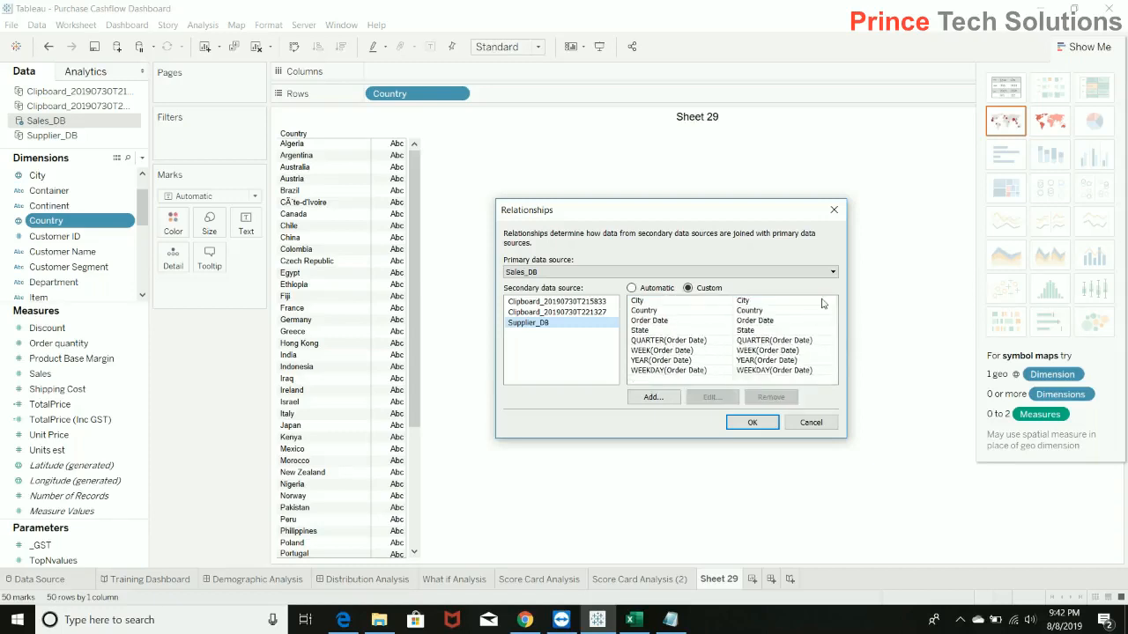
Remove the City, State, Order Date, QUARTER, WEEK, YEAR and WEEKDAY mappings so that only Country relates the sources, and apply the relationships.
click(821, 302)
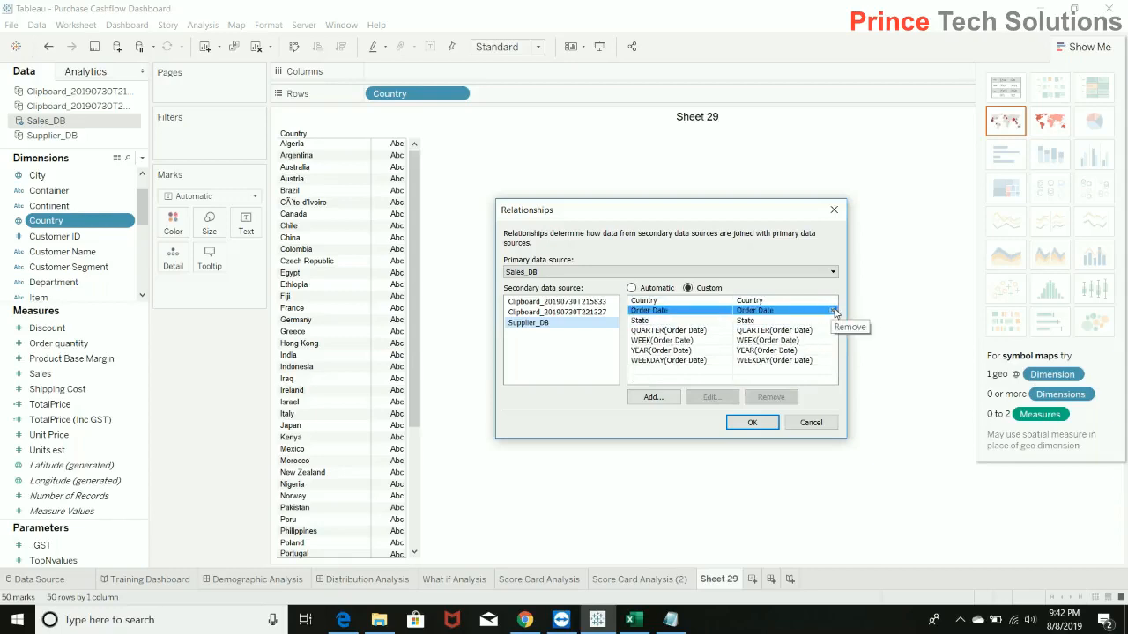
click(836, 311)
click(834, 312)
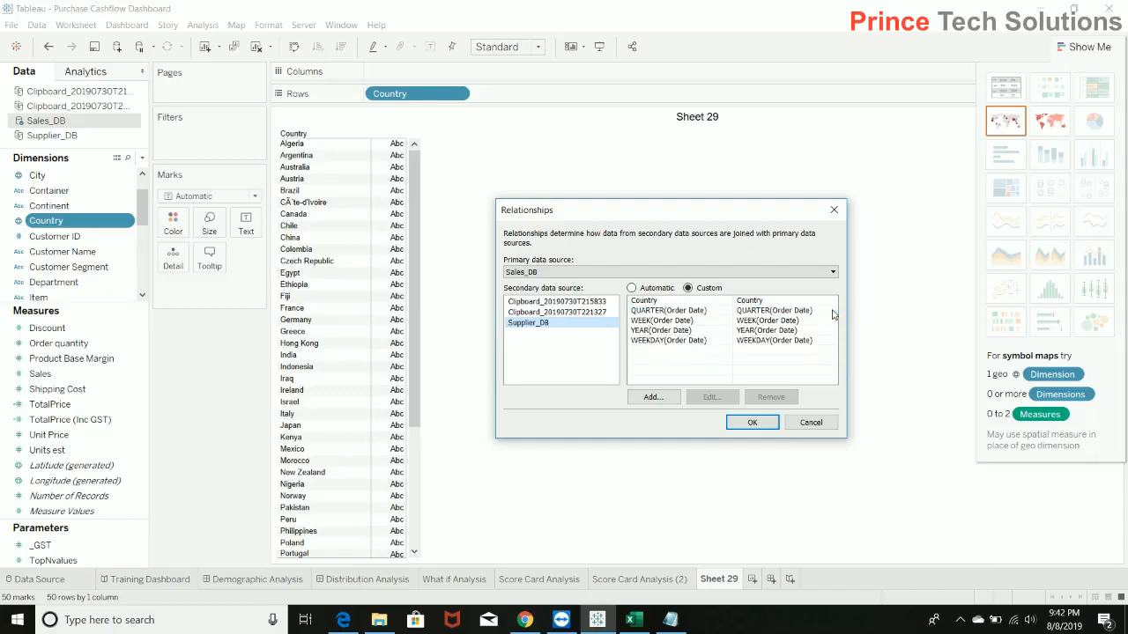
click(835, 311)
click(832, 311)
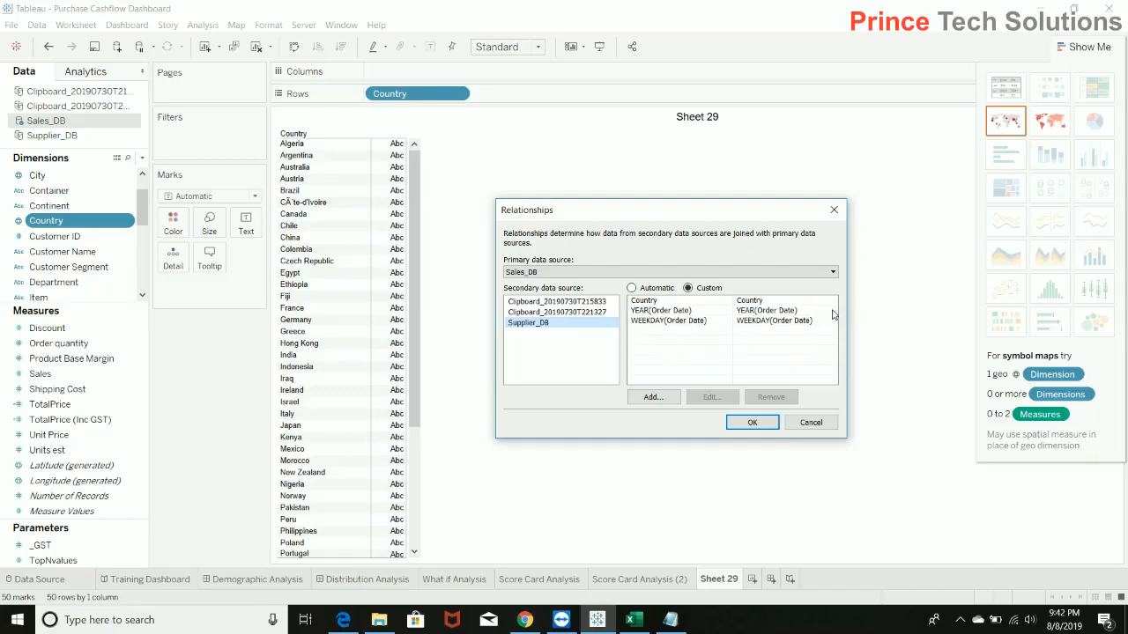
click(832, 311)
click(833, 311)
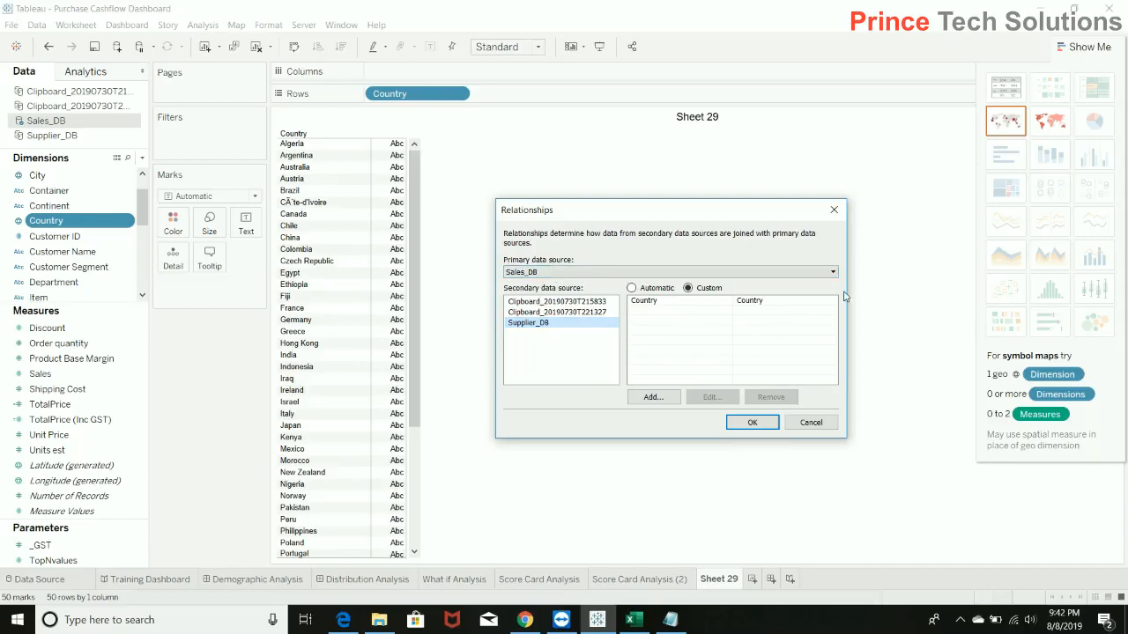
click(654, 301)
click(753, 423)
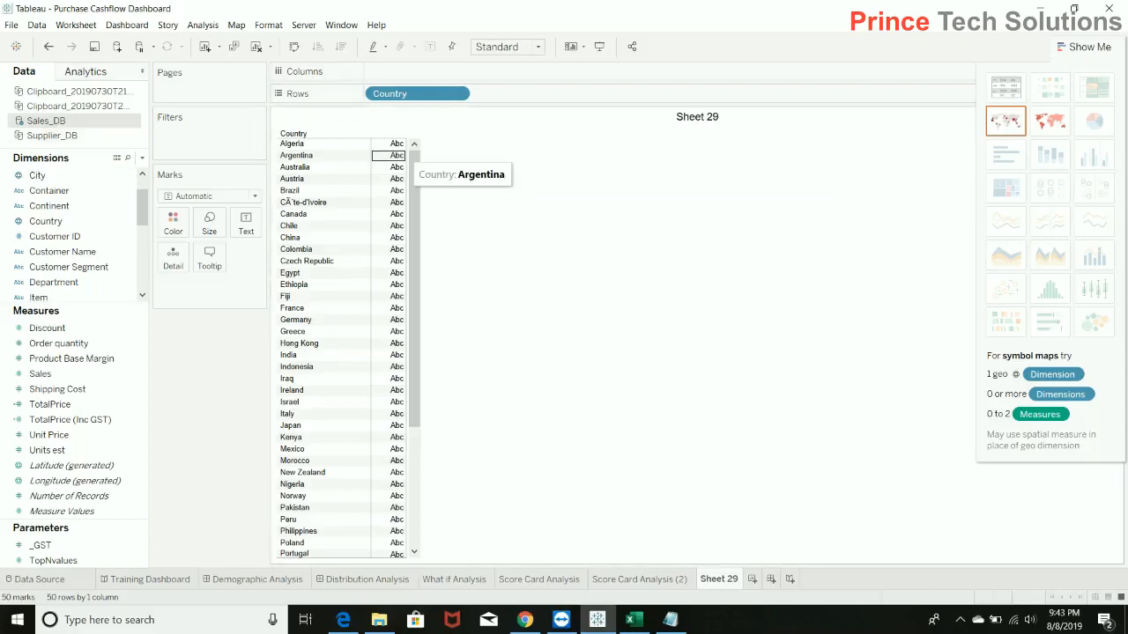
Add the Customer ID measure from the Customers table of Supplier_DB to the country text table.
click(49, 137)
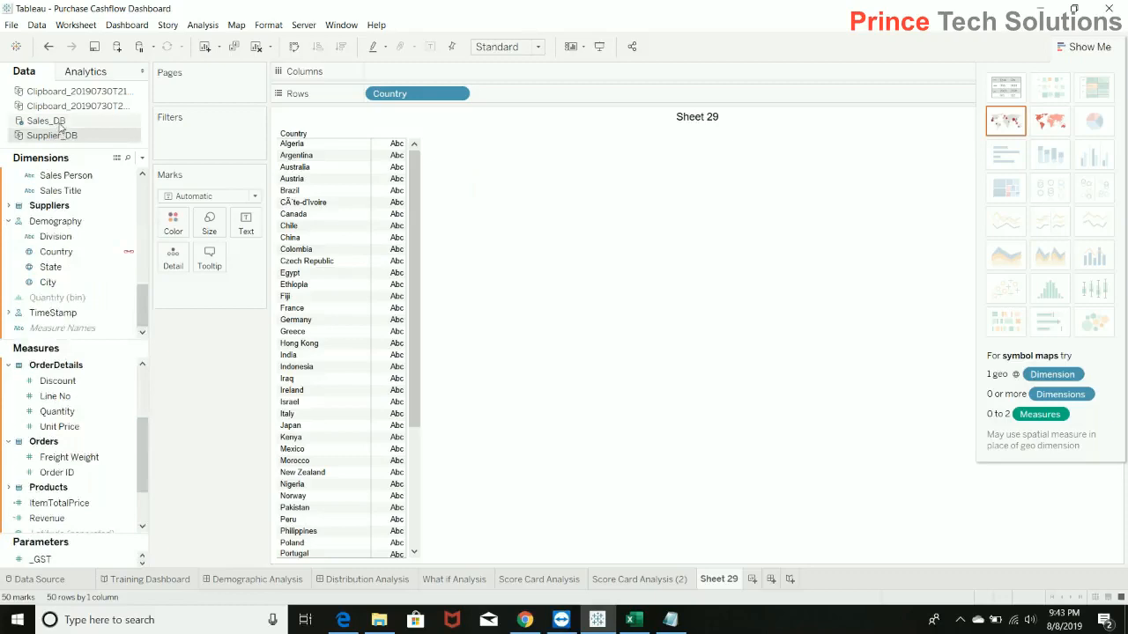
click(45, 120)
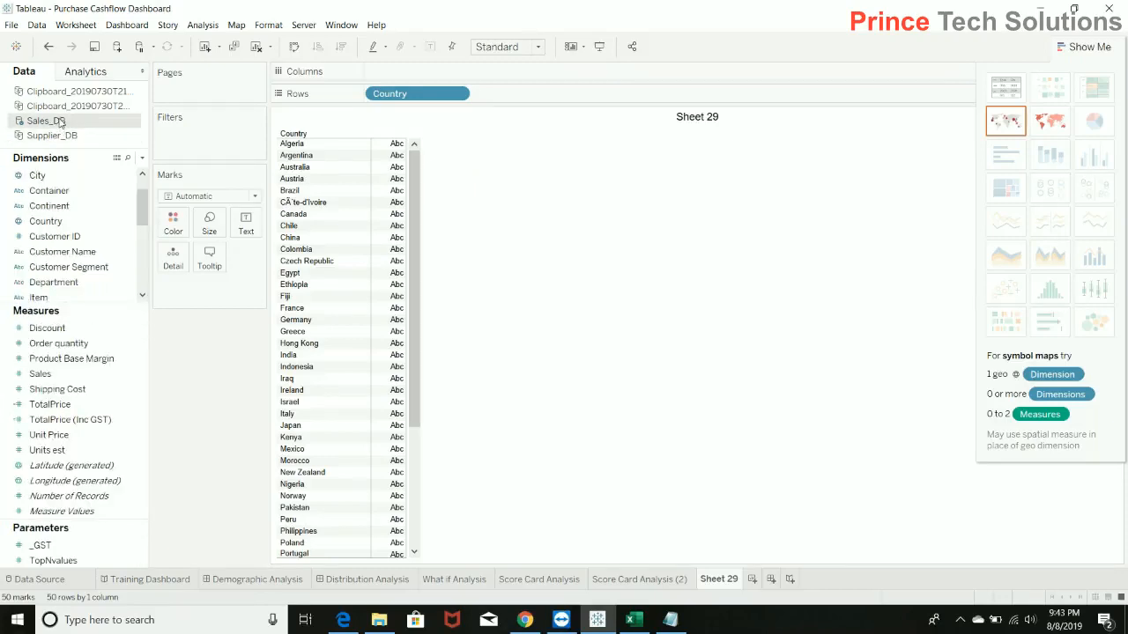
drag(145, 205, 145, 193)
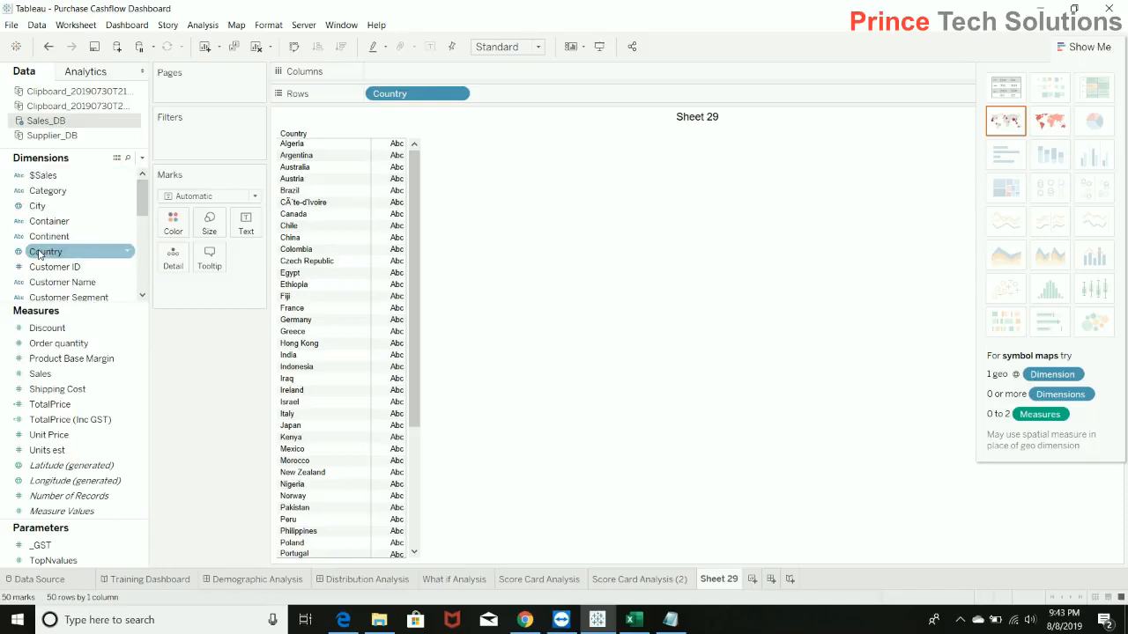
click(41, 137)
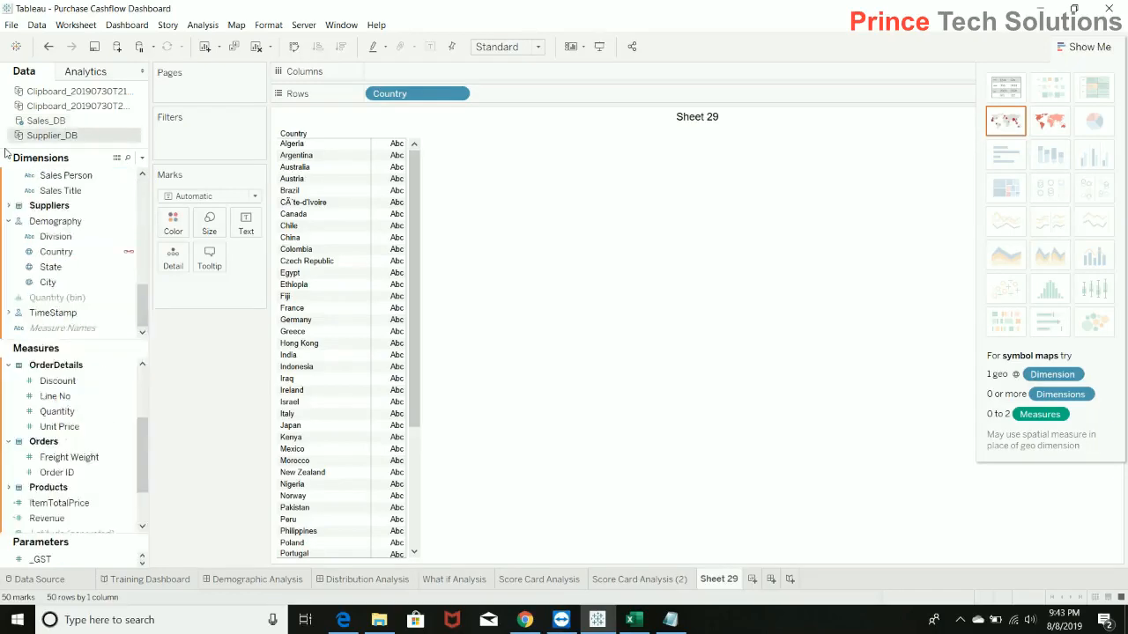
click(39, 254)
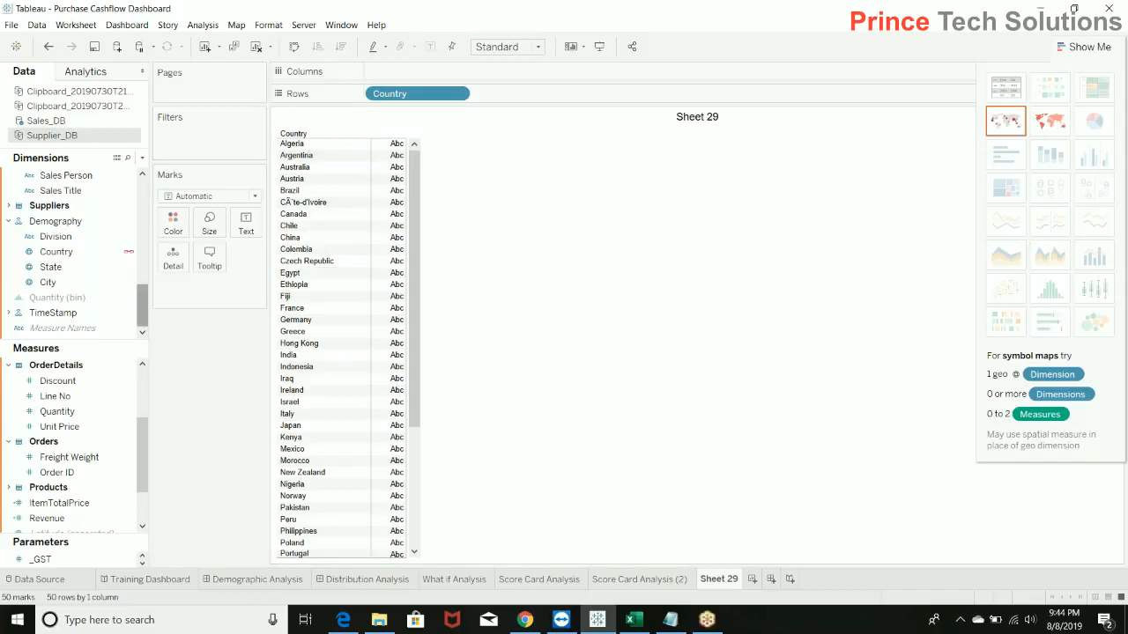
drag(143, 305, 146, 189)
click(57, 205)
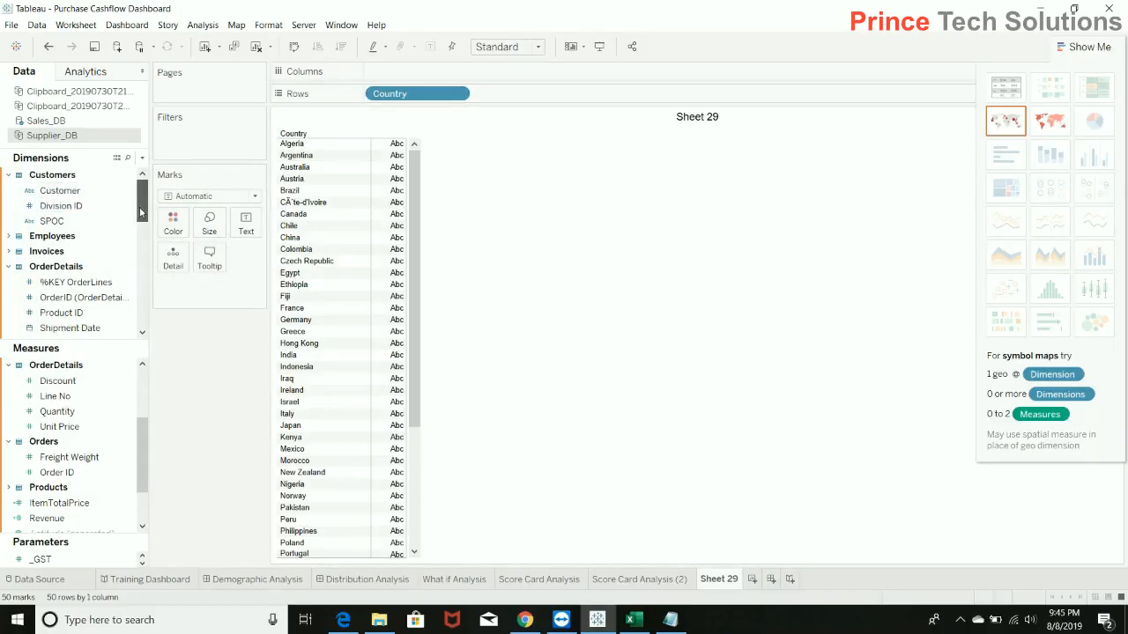
drag(143, 467, 143, 370)
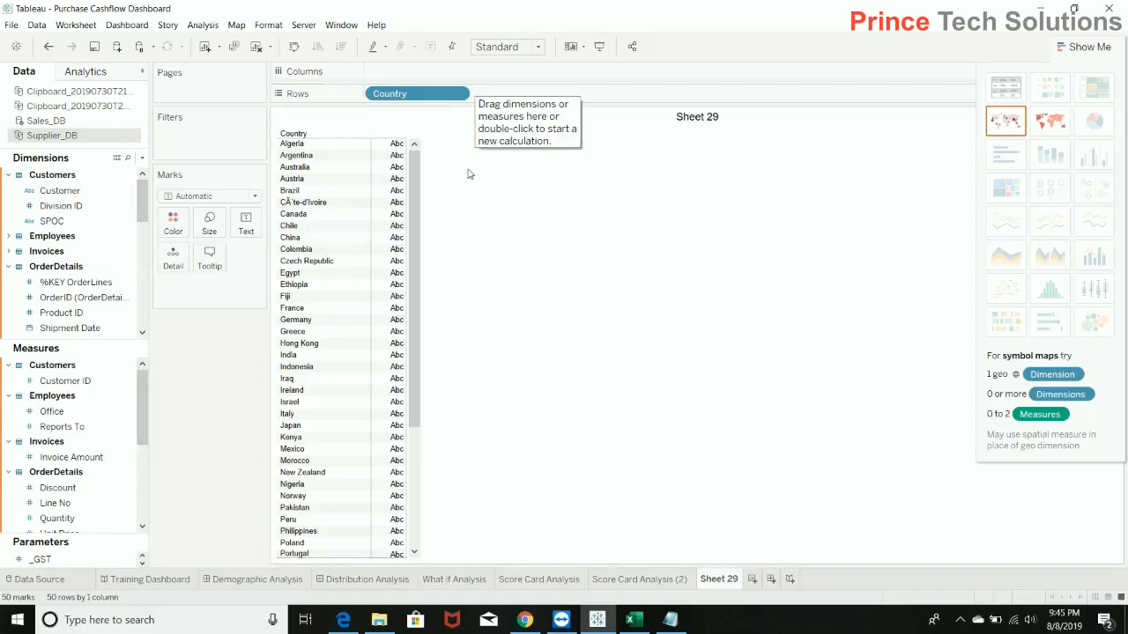
click(55, 382)
double_click(55, 383)
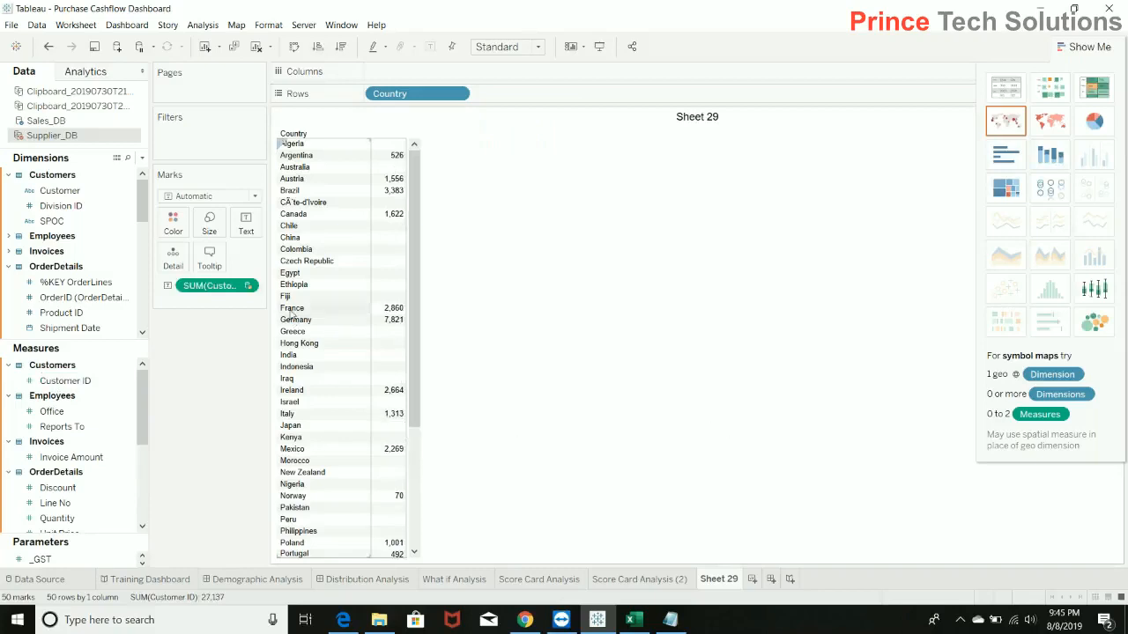
Change the aggregation of the Customer ID measure to Count (Distinct).
click(247, 287)
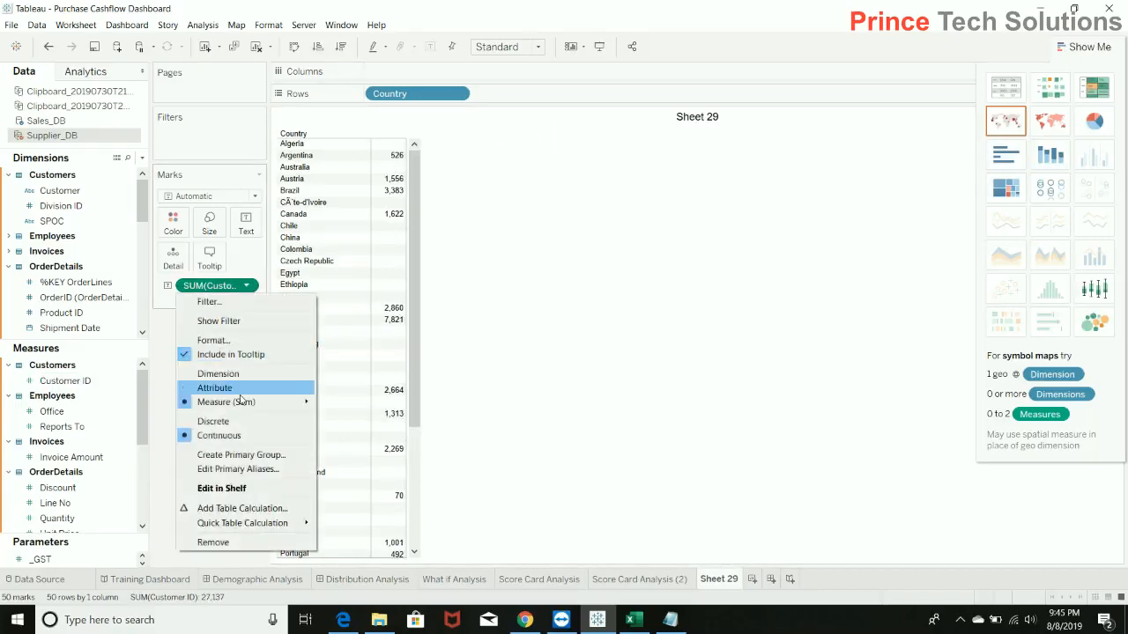
mouse_move(251, 402)
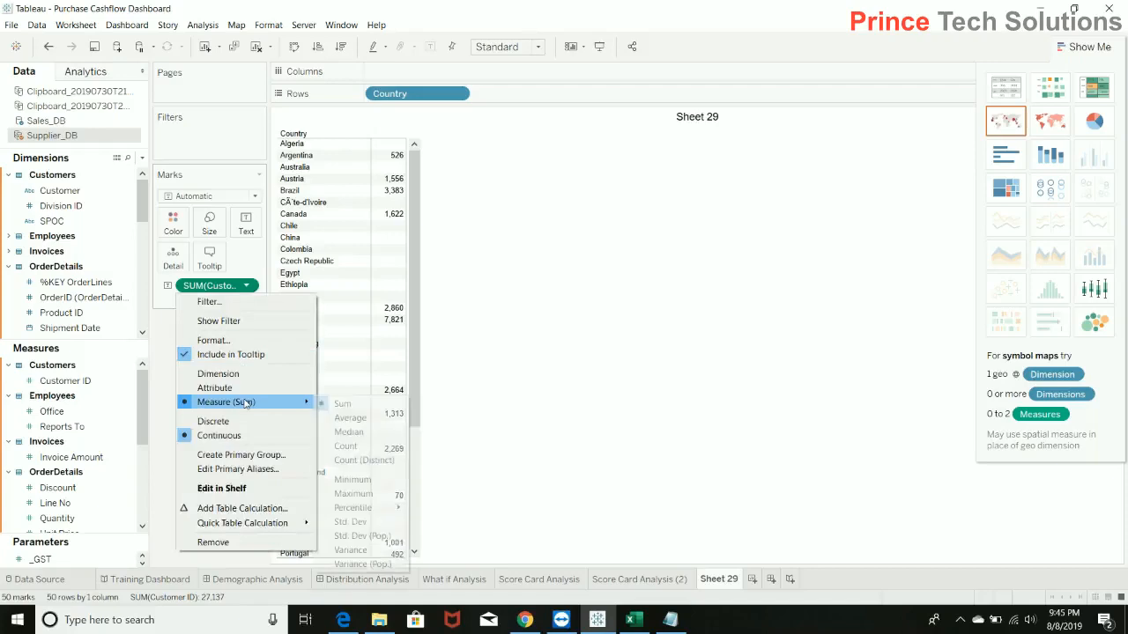
click(374, 460)
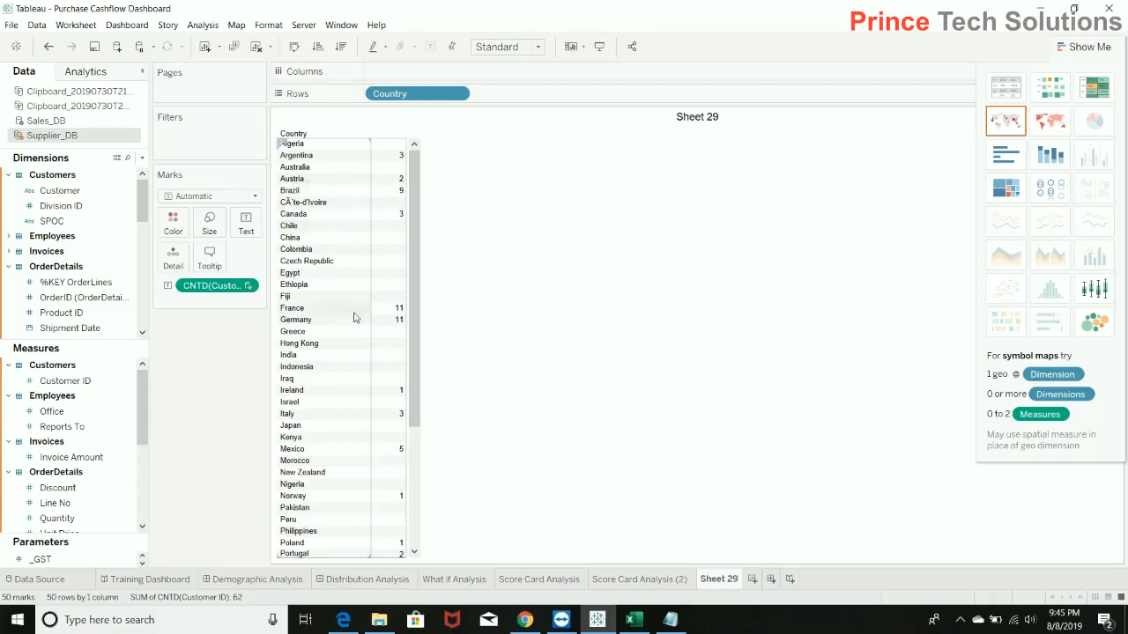
Convert the country table to a horizontal bar chart and swap its rows and columns.
mouse_move(383, 326)
mouse_move(374, 238)
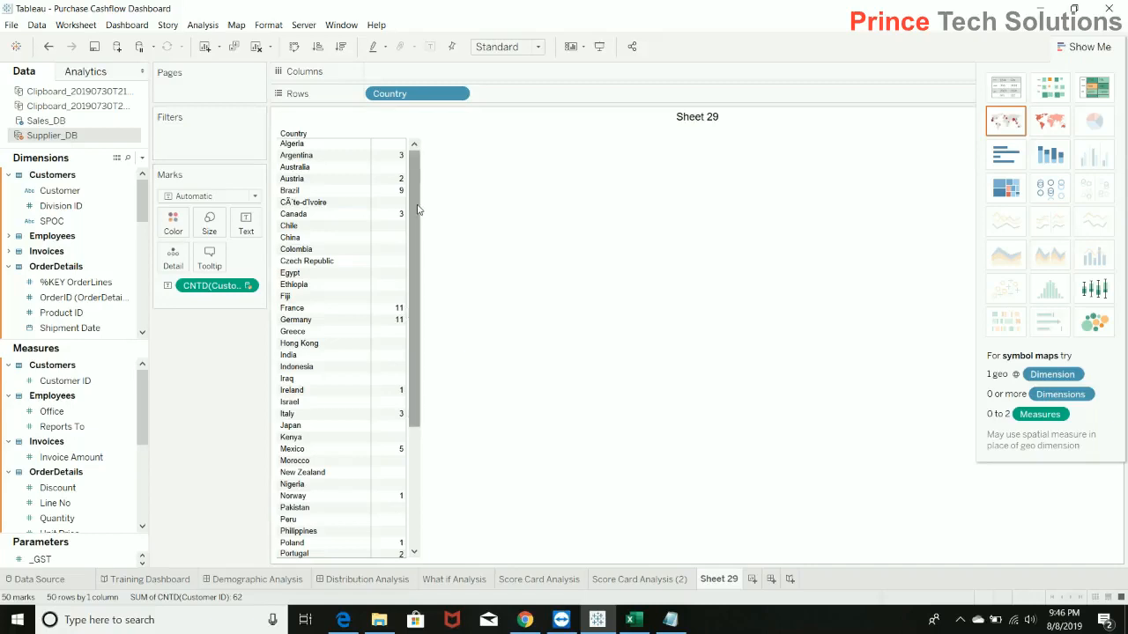
scroll(418, 284, down, 3)
drag(418, 284, 415, 476)
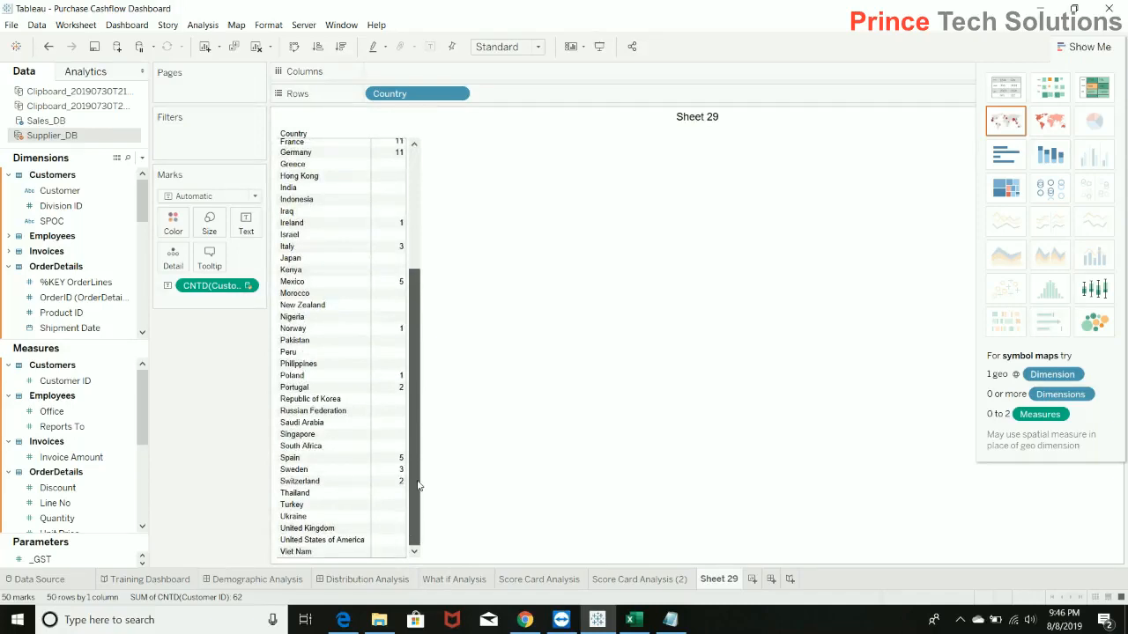
drag(420, 385, 420, 151)
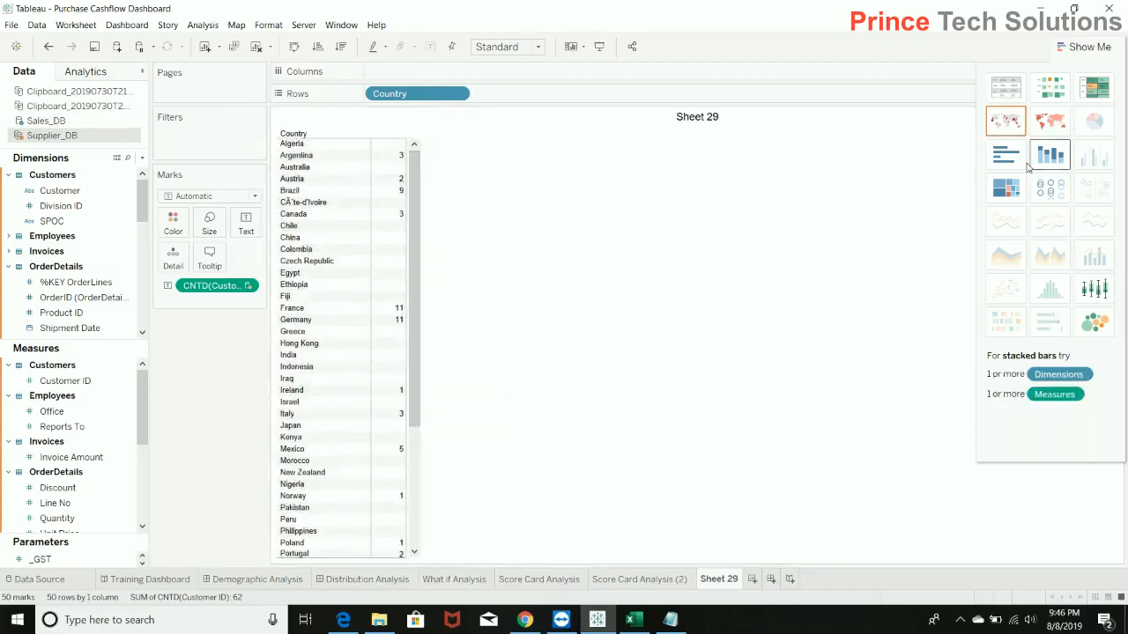
click(1006, 155)
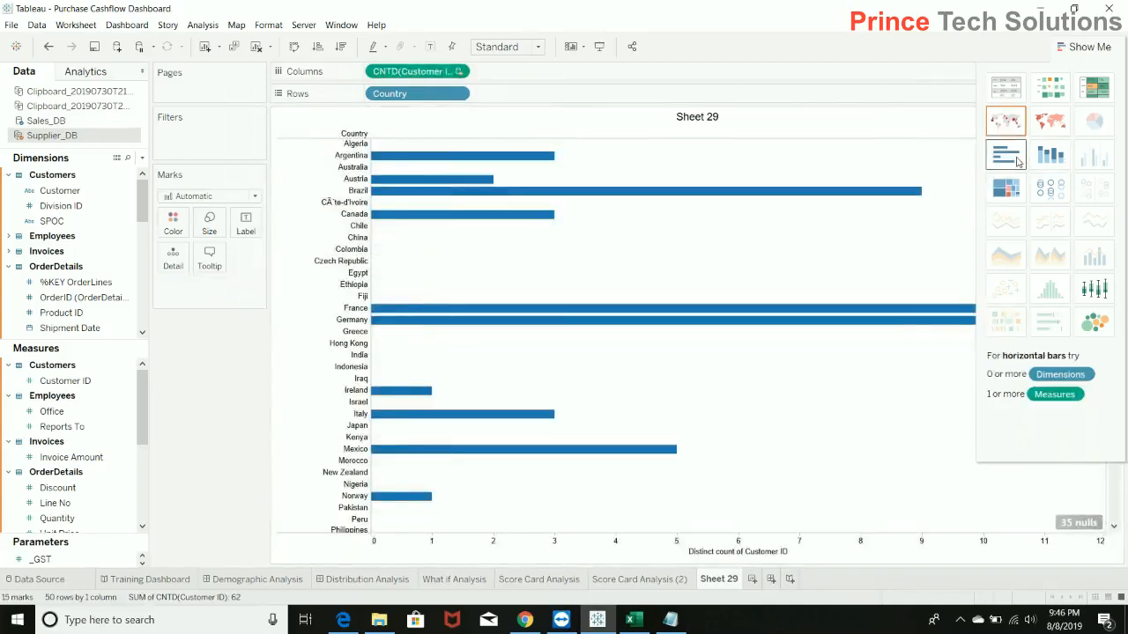
click(294, 48)
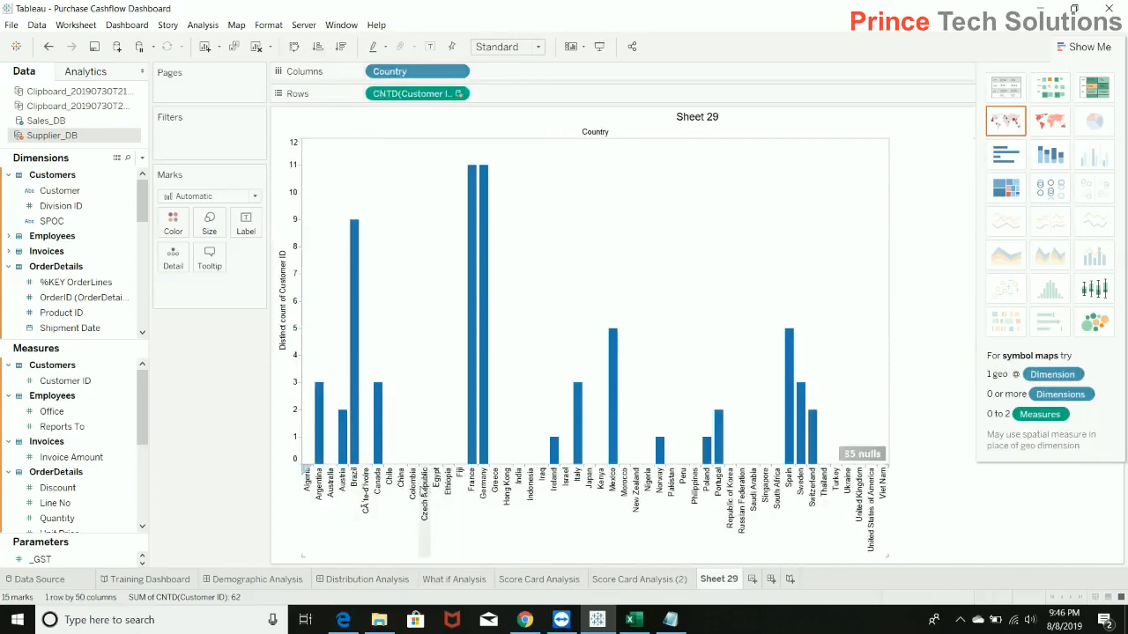
click(424, 492)
right_click(422, 490)
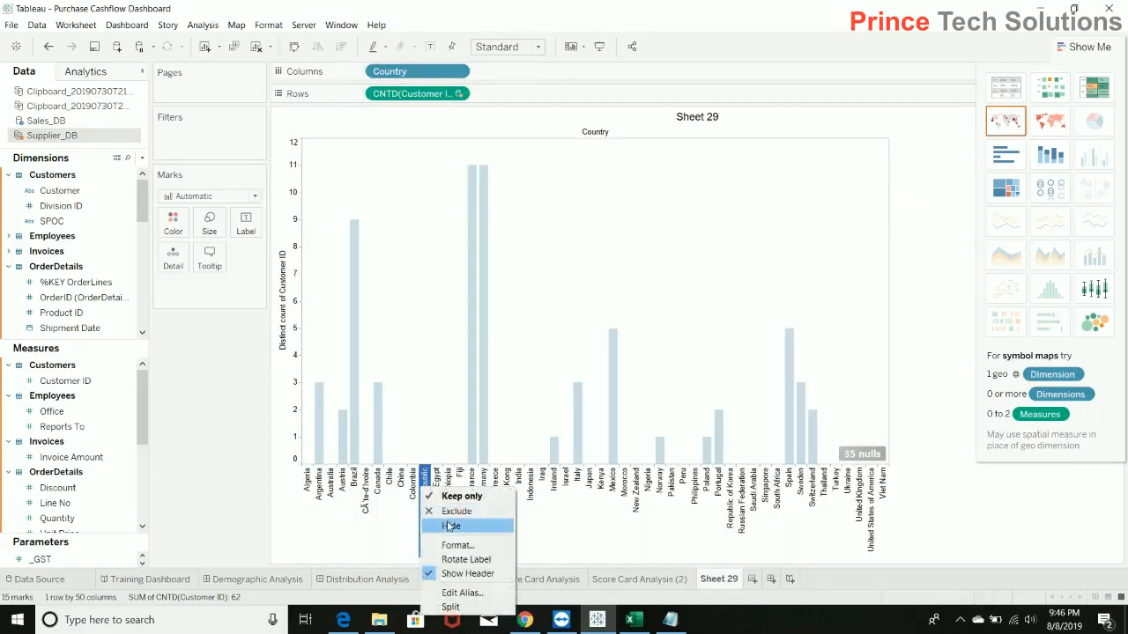
click(950, 525)
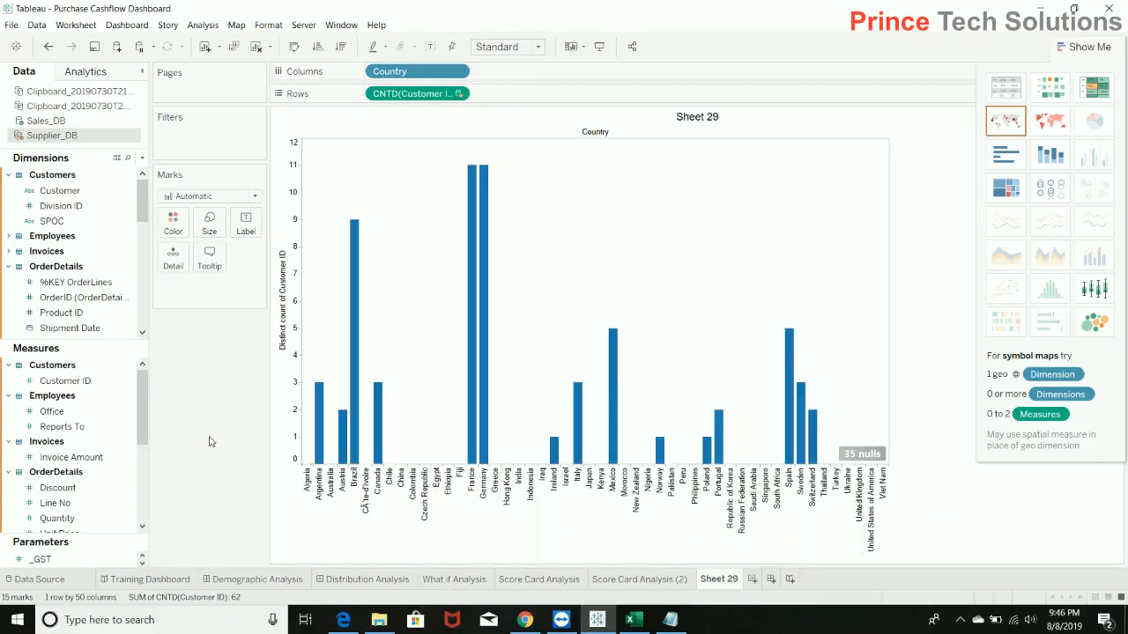
mouse_move(480, 422)
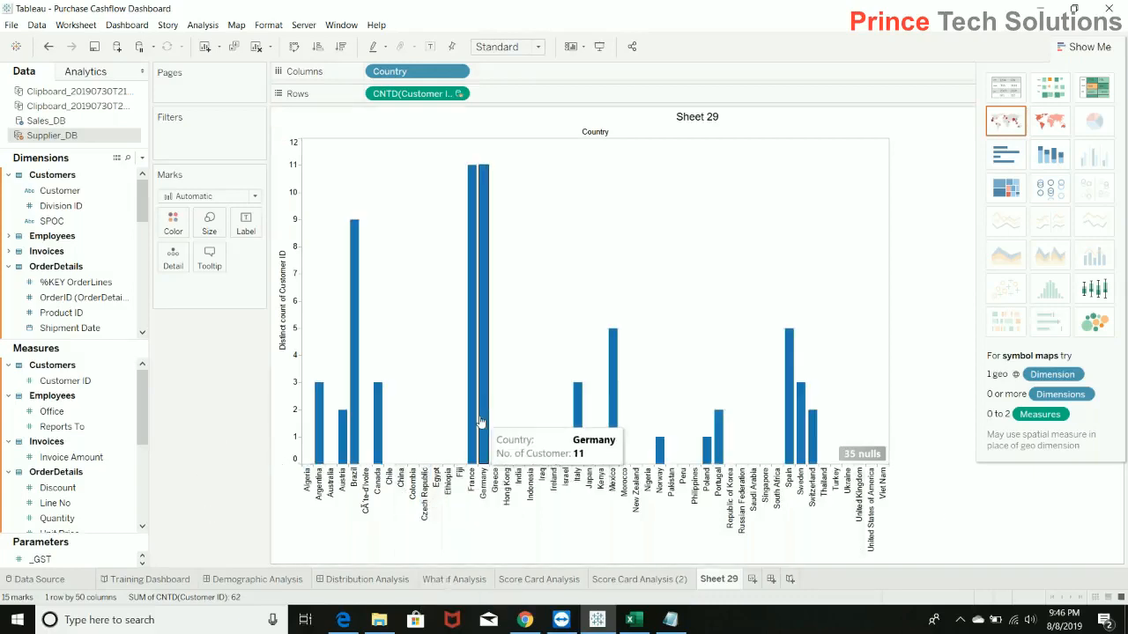
Filter the chart on Count (Distinct) of the supplier Customer ID, keeping the range 1 to 11 without null values.
click(79, 381)
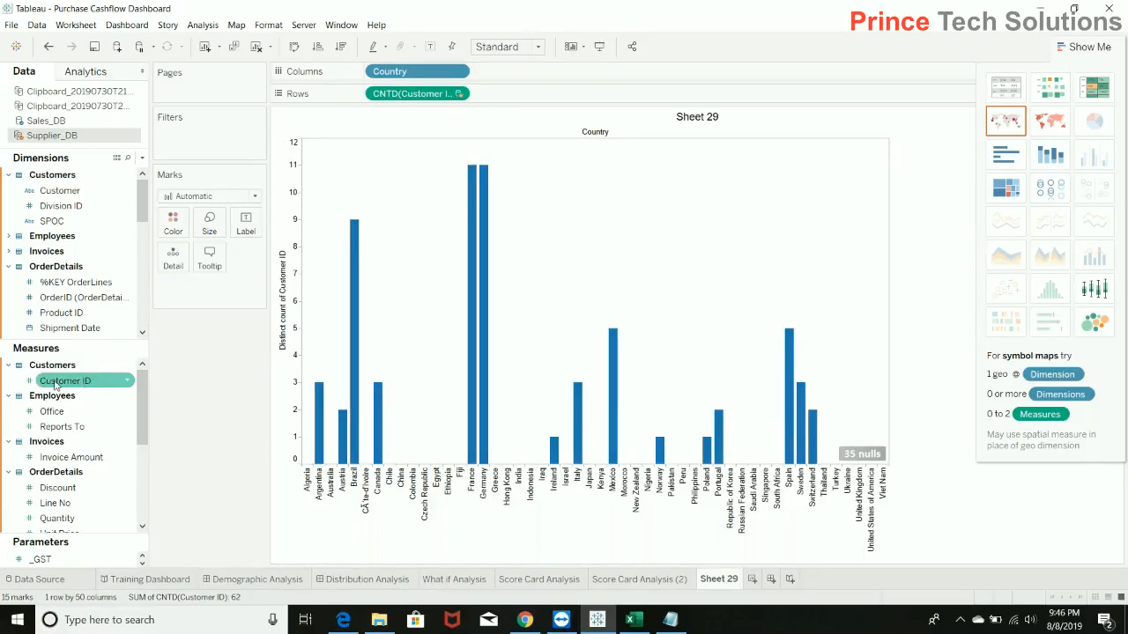
drag(69, 388, 227, 154)
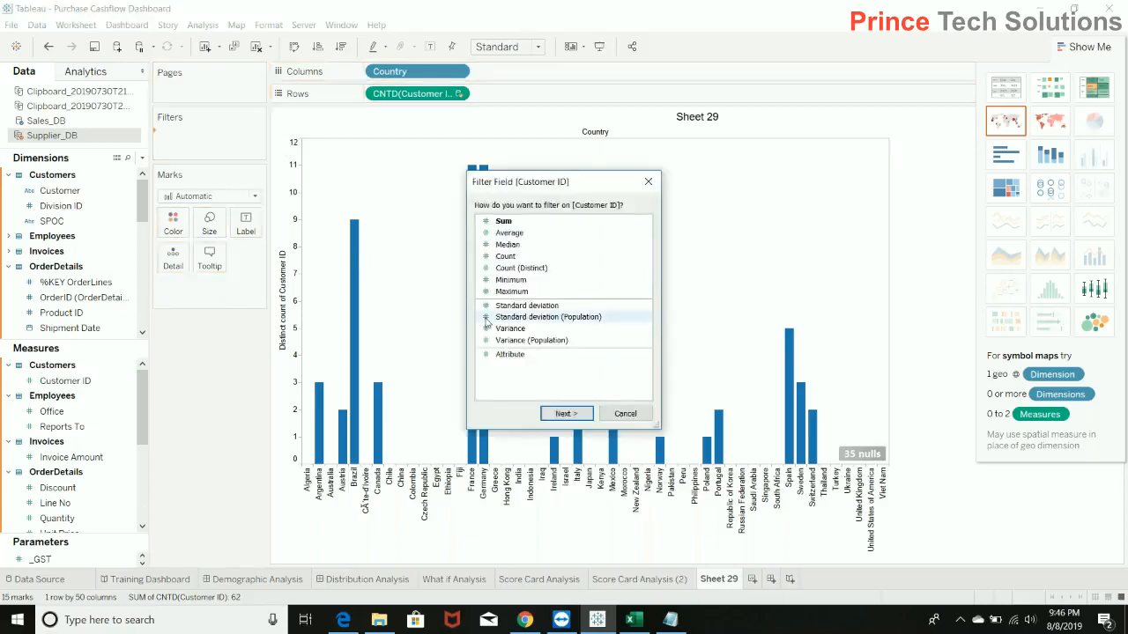
click(524, 268)
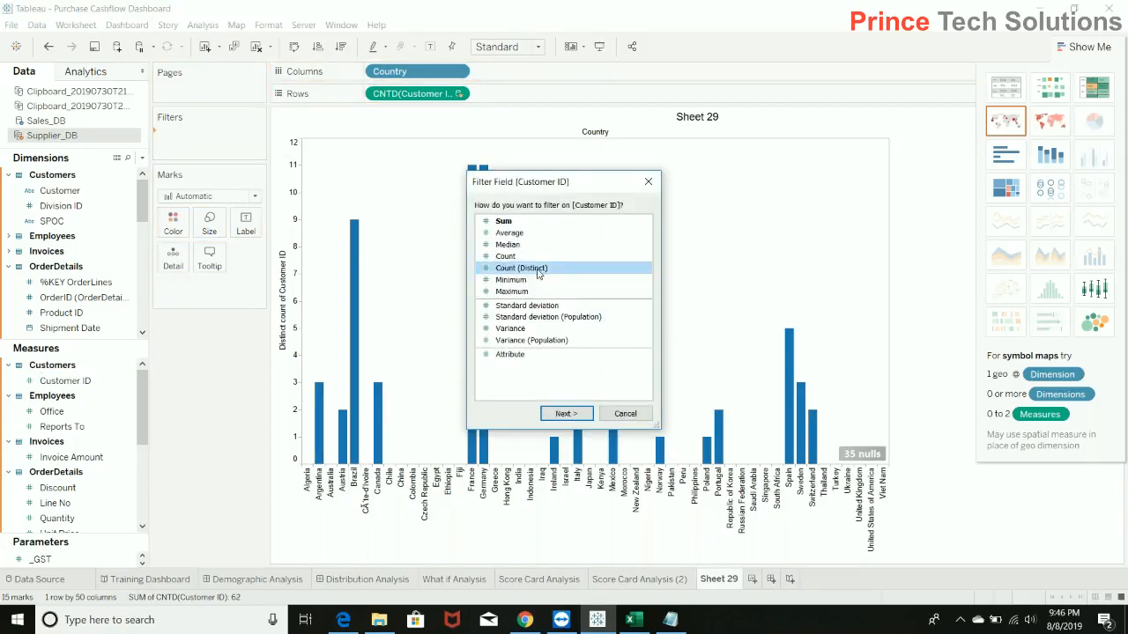
click(575, 416)
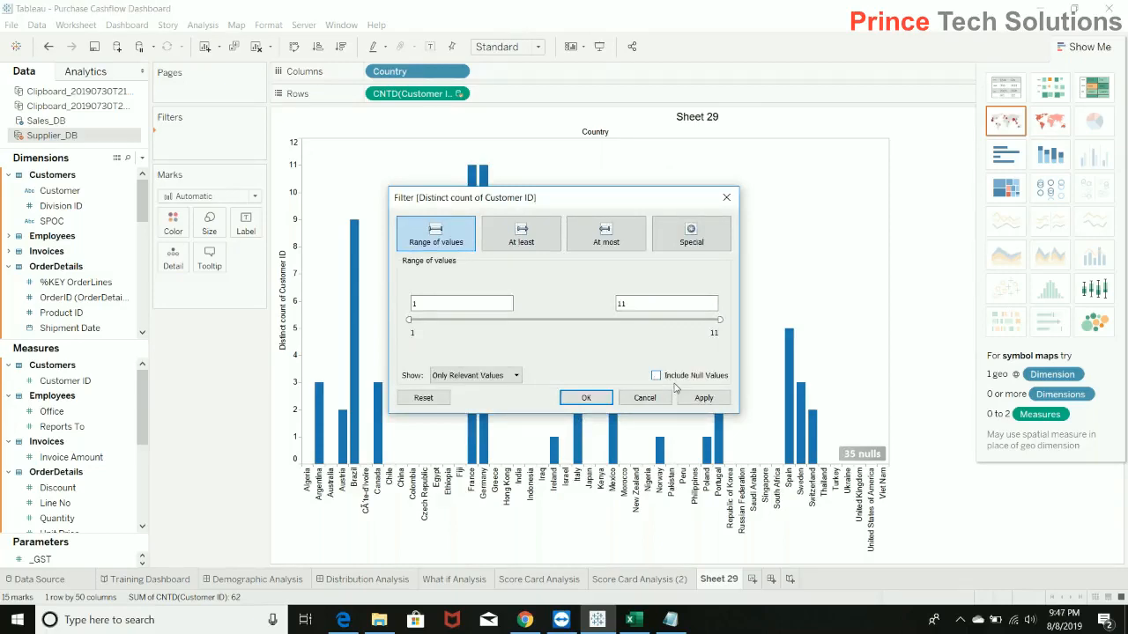
click(704, 401)
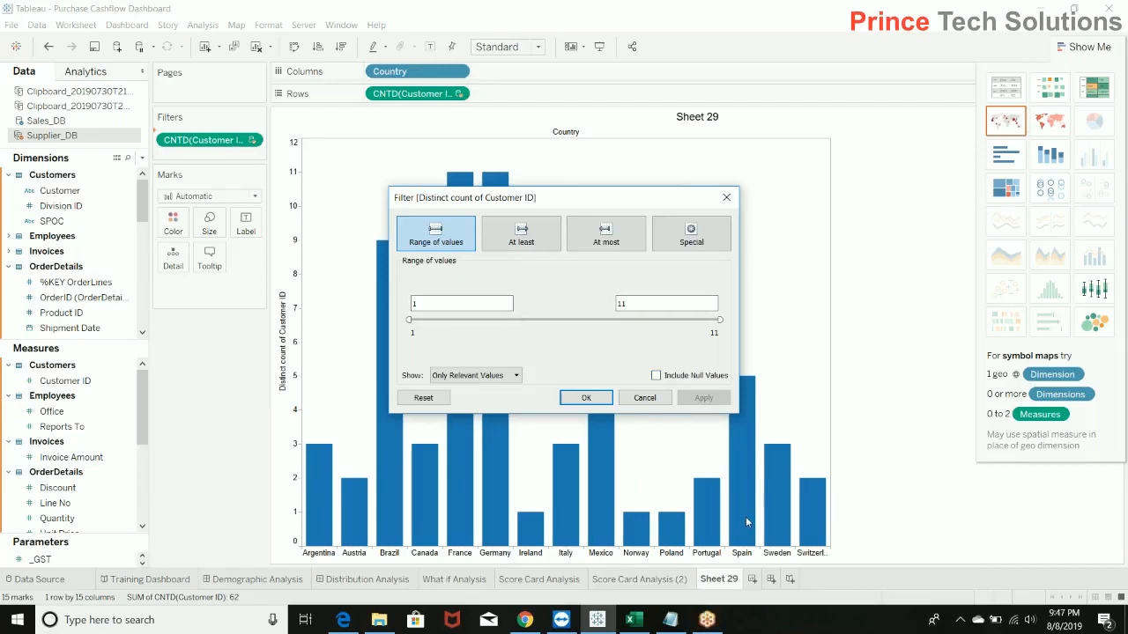
click(658, 376)
click(657, 376)
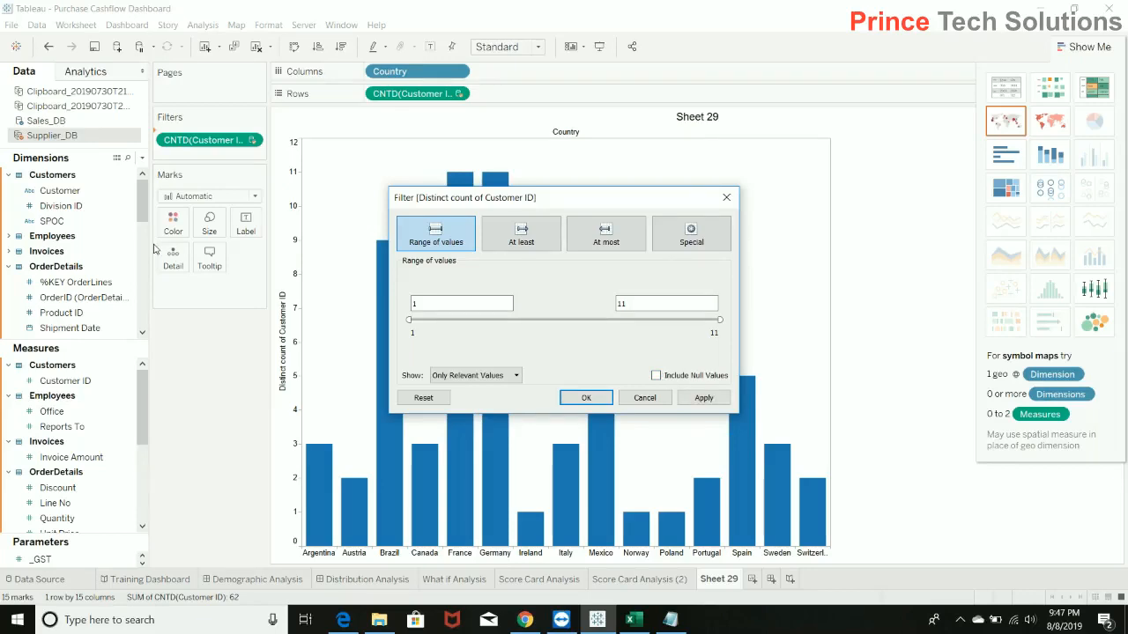
click(585, 397)
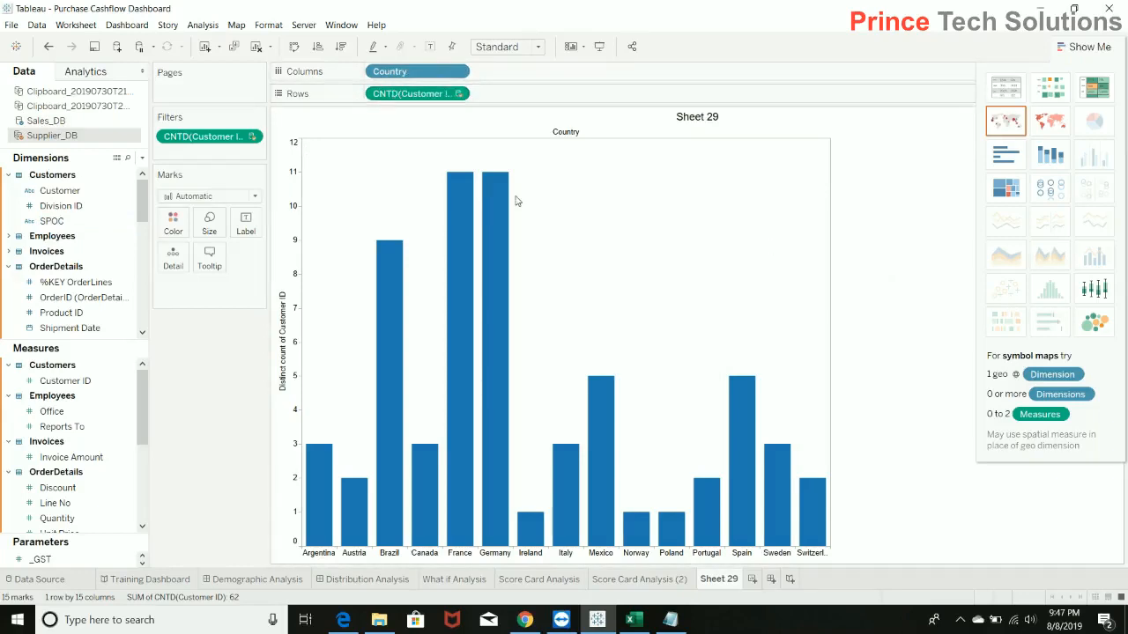
click(457, 72)
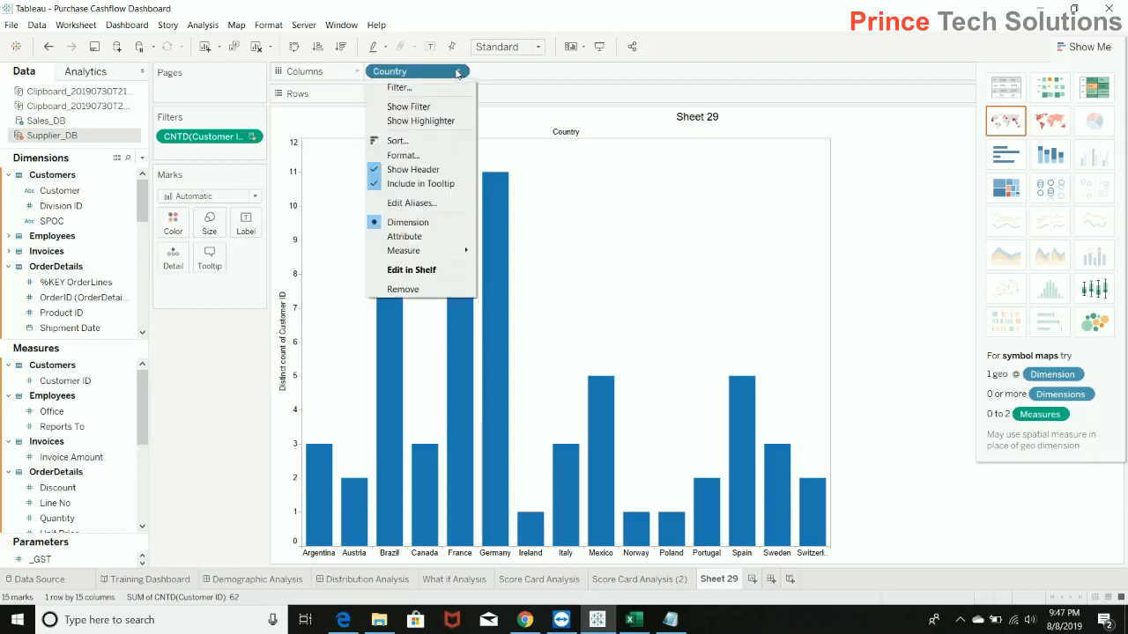
click(850, 253)
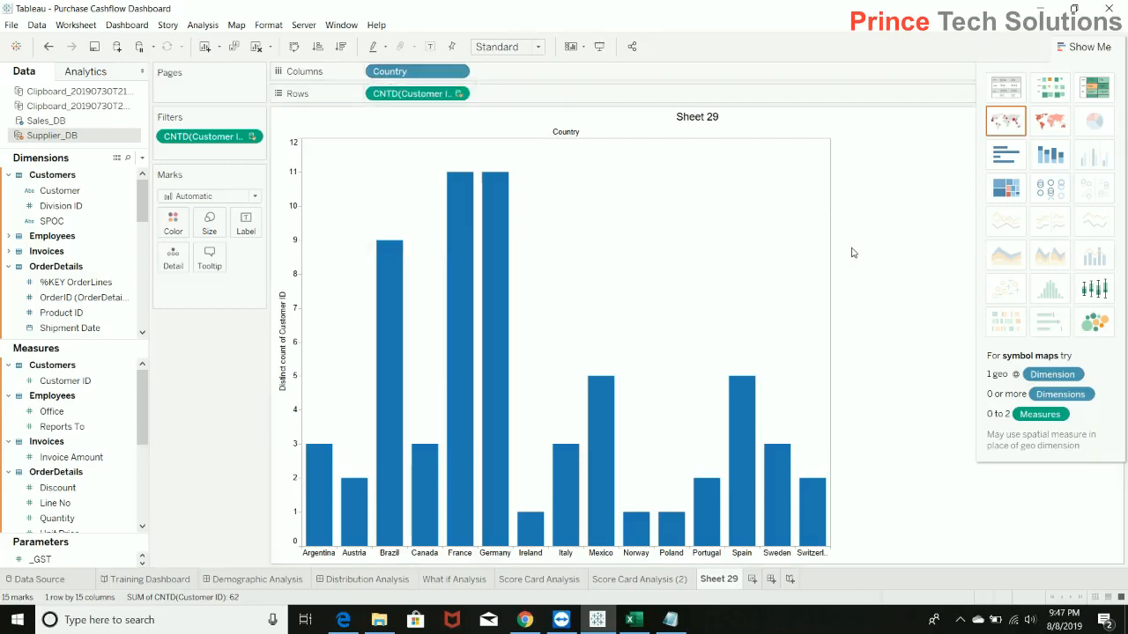